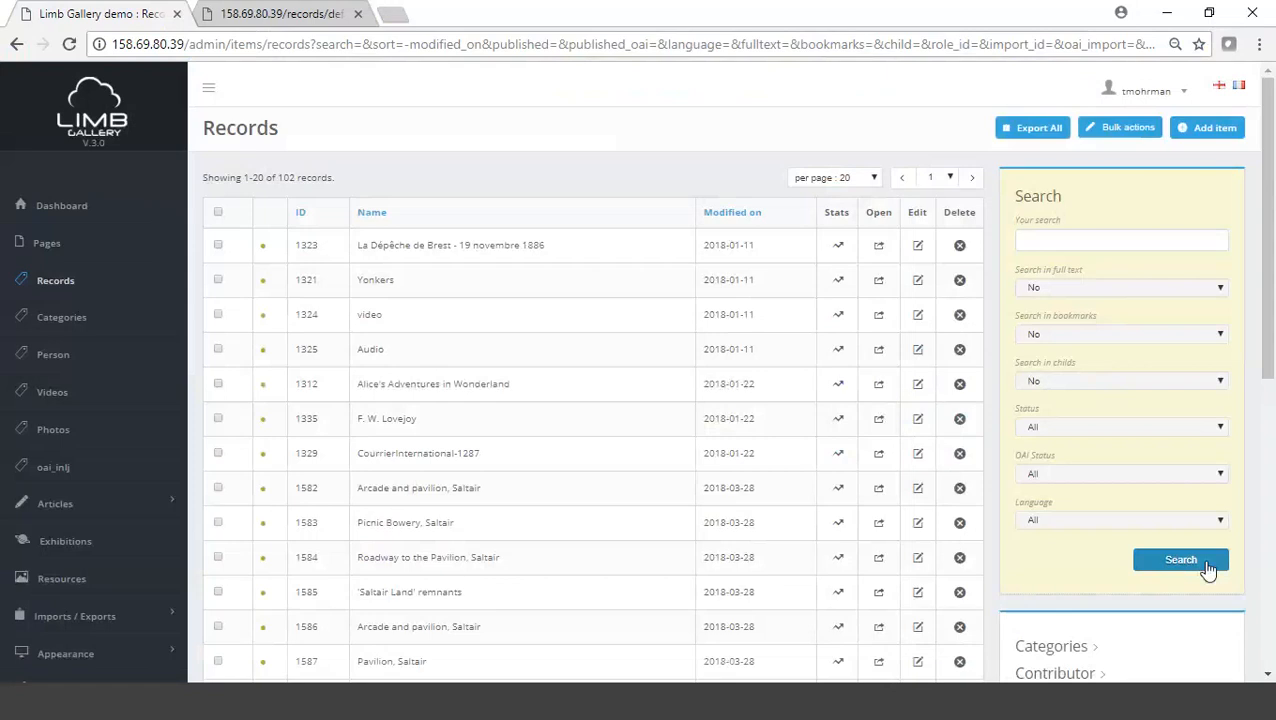
Open the record "Alice's Adventures in Wonderland" for editing and look over its general metadata.
{"action": "left_click", "coordinate": [1204, 561]}
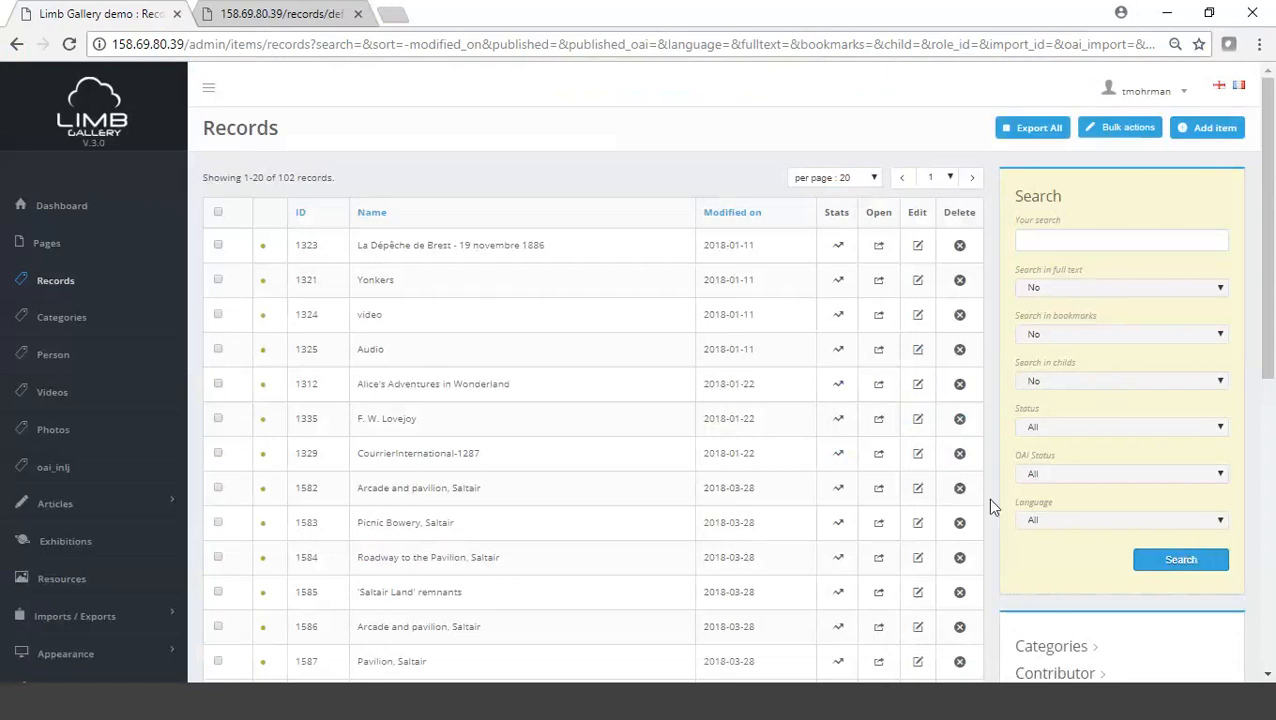
{"action": "left_click", "coordinate": [920, 392]}
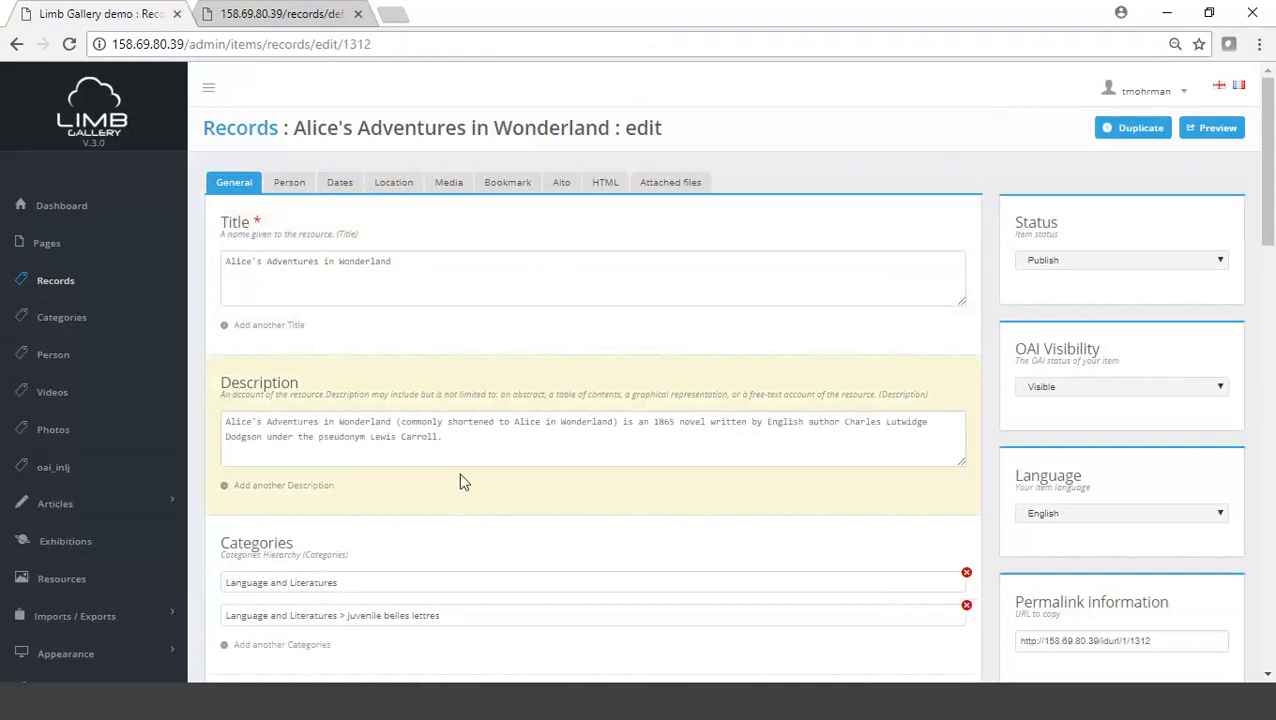
{"action": "scroll", "coordinate": [458, 480], "scroll_direction": "down", "scroll_amount": 3}
{"action": "scroll", "coordinate": [461, 474], "scroll_direction": "up", "scroll_amount": 3}
Review the record's person, dates, location, media, bookmark and ALTO details, and return to the list of records.
{"action": "left_click", "coordinate": [290, 186]}
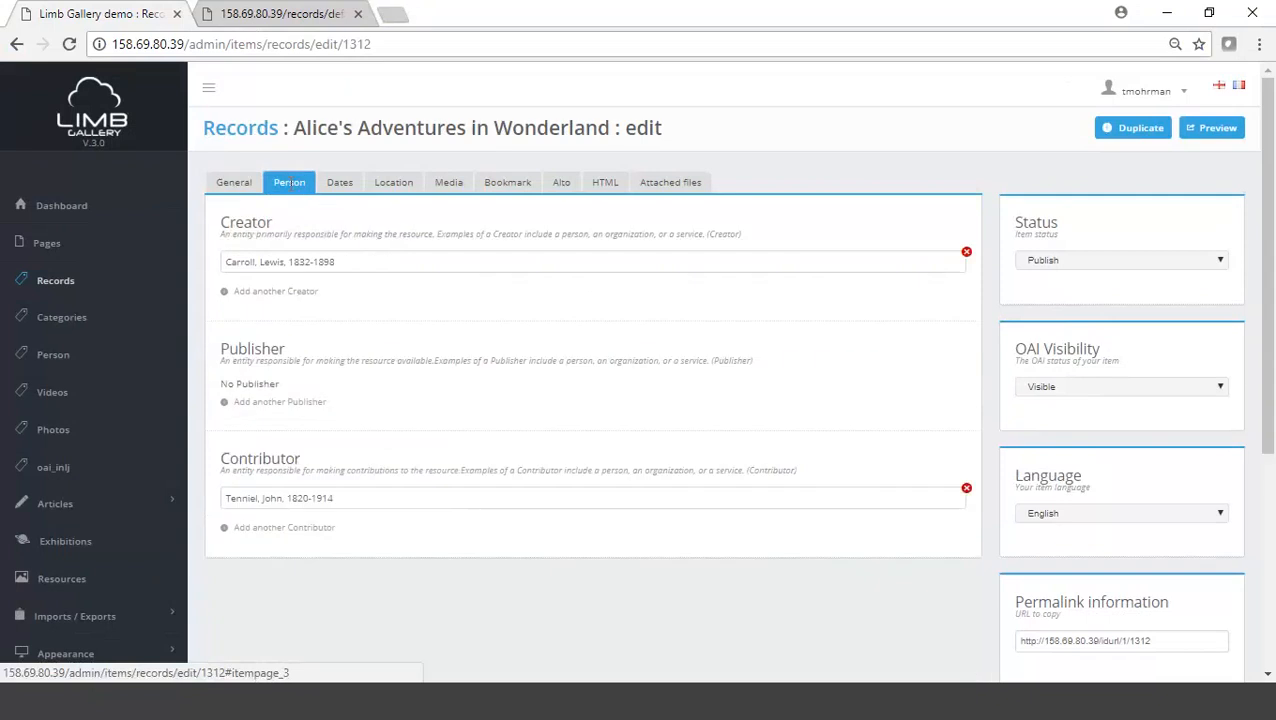
{"action": "left_click", "coordinate": [341, 182]}
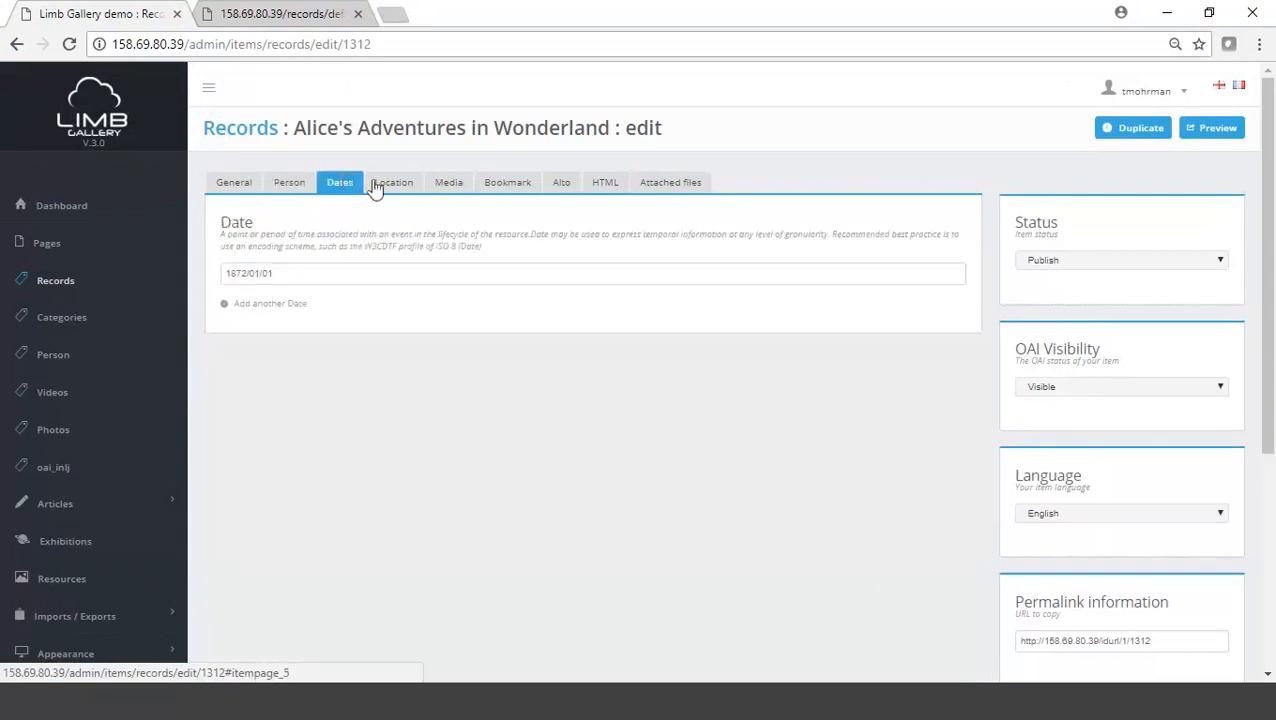
{"action": "left_click", "coordinate": [395, 185]}
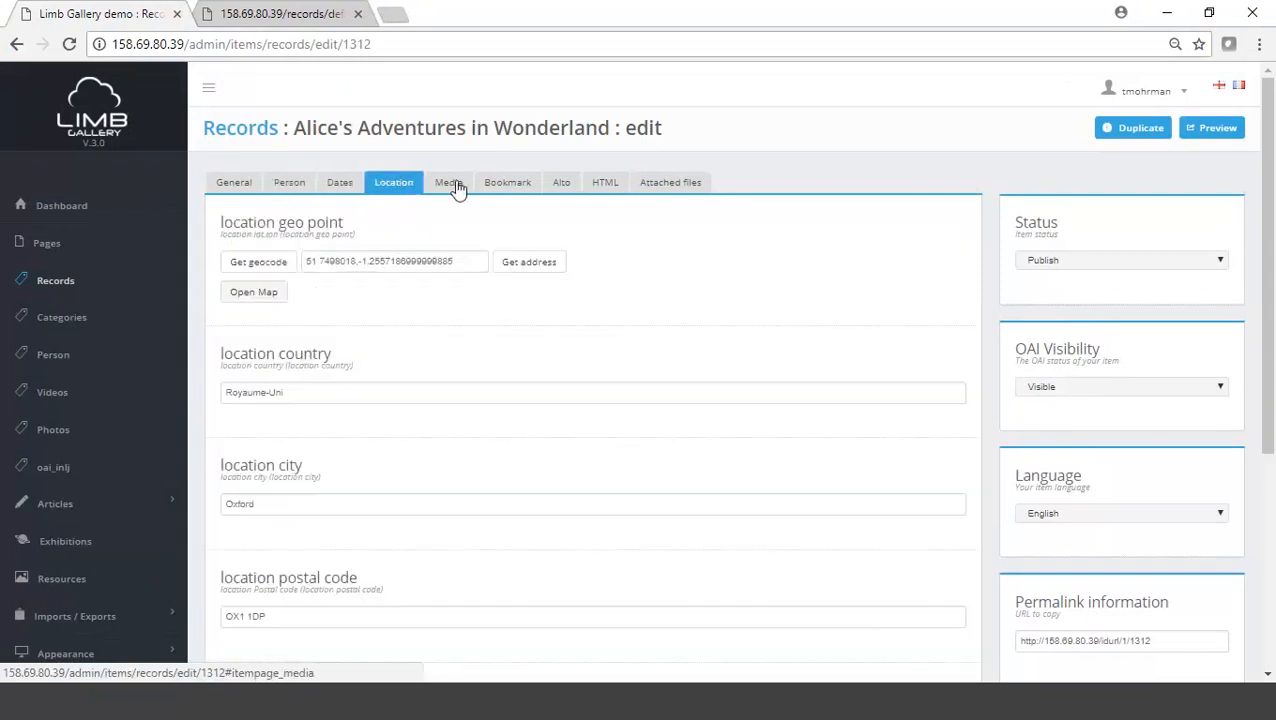
{"action": "left_click", "coordinate": [448, 182]}
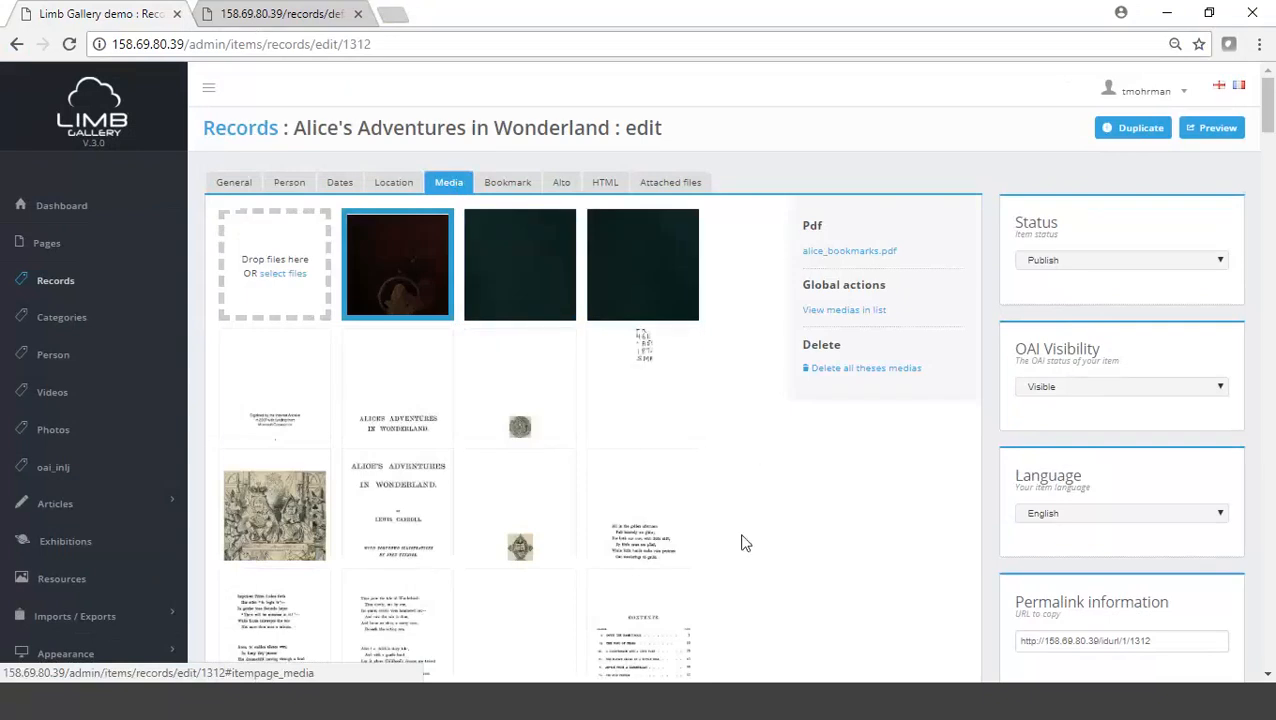
{"action": "left_click", "coordinate": [500, 184]}
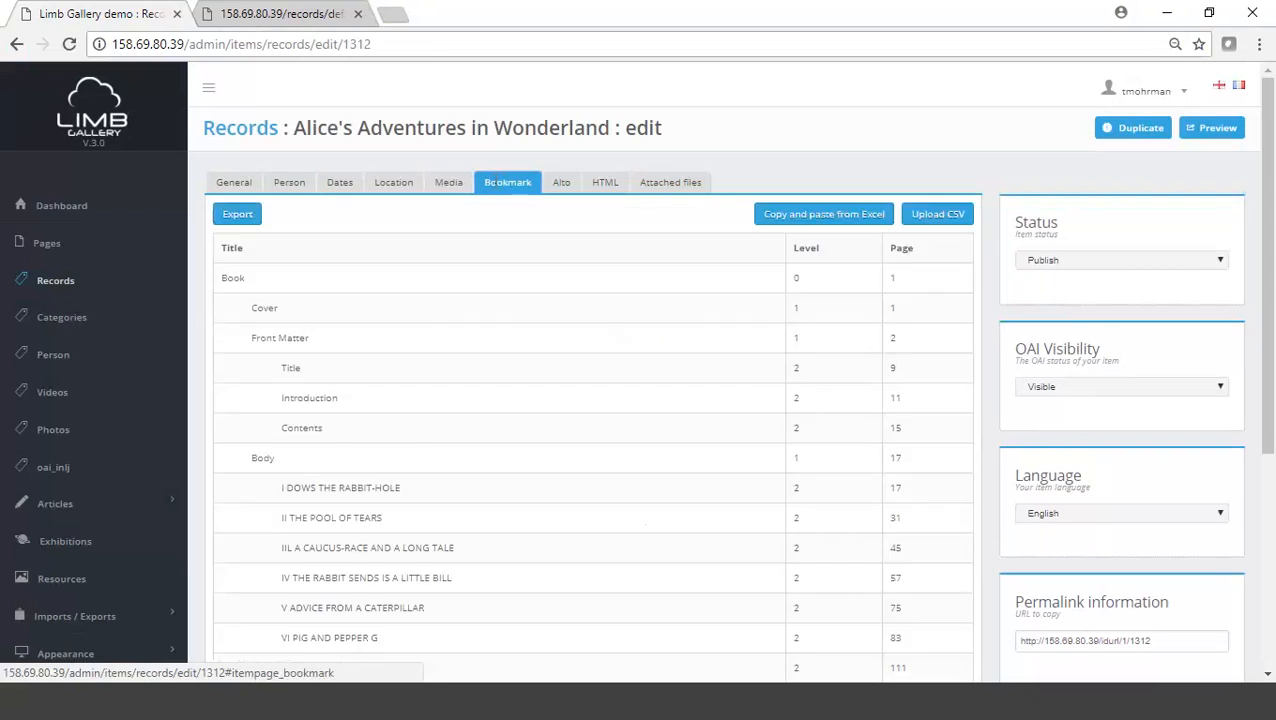
{"action": "left_click", "coordinate": [561, 185]}
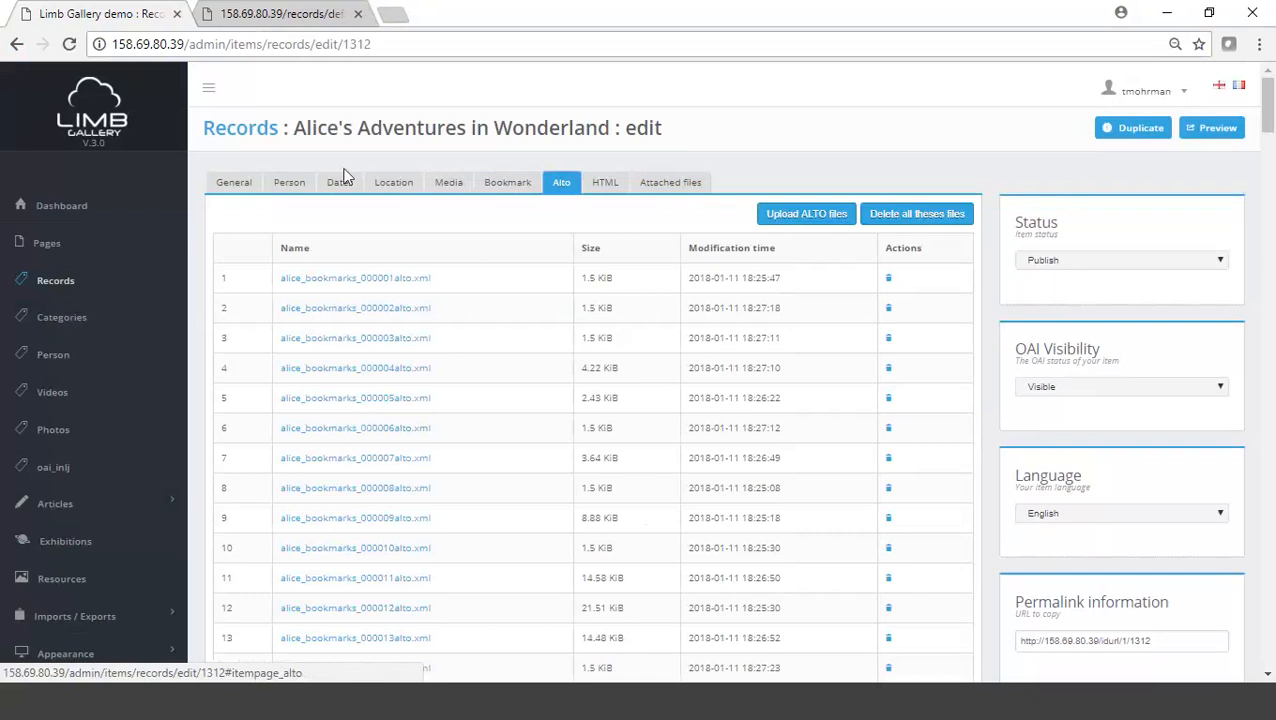
{"action": "left_click", "coordinate": [239, 182]}
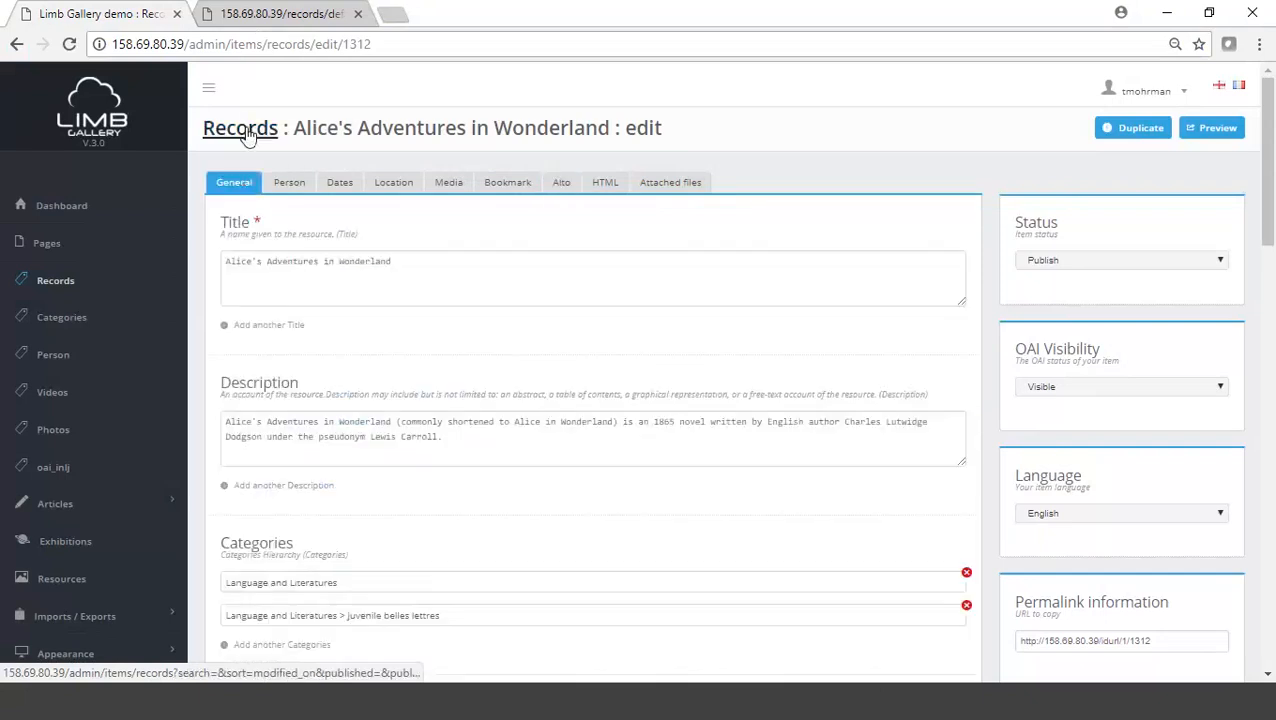
{"action": "left_click", "coordinate": [246, 135]}
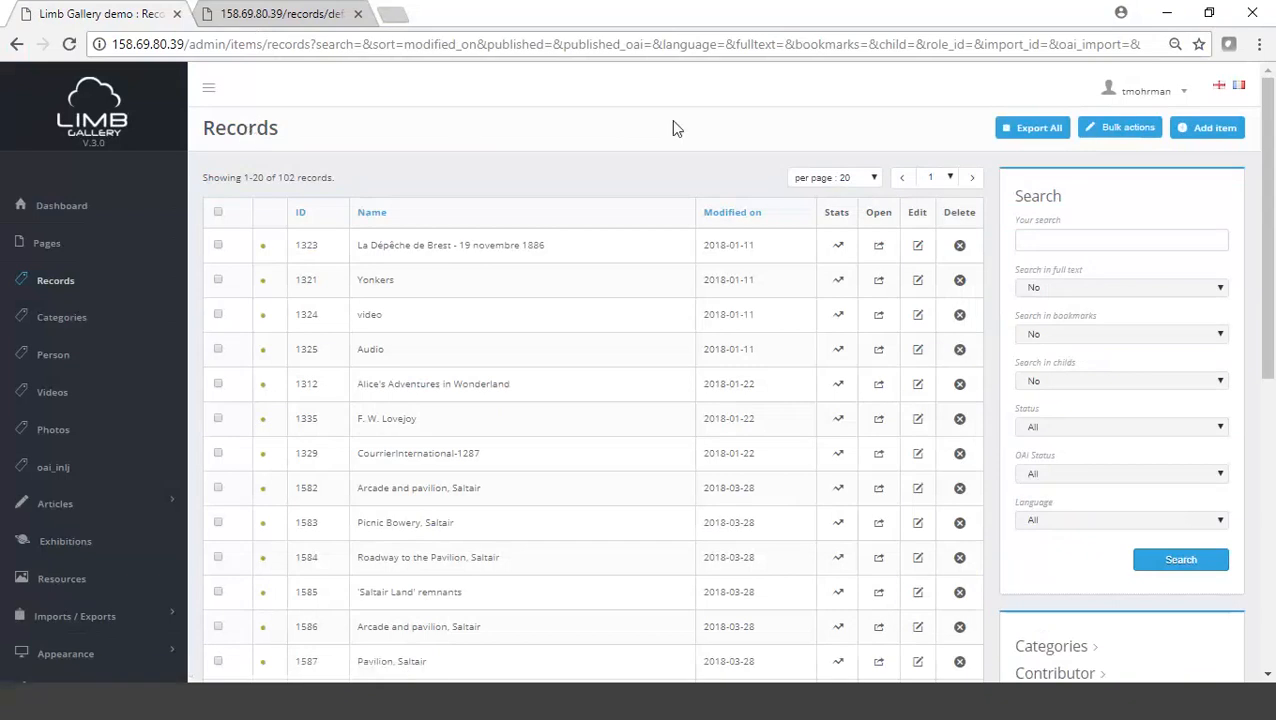
Start adding a new record and inspect its media upload area and the available publication status options.
{"action": "left_click", "coordinate": [1210, 134]}
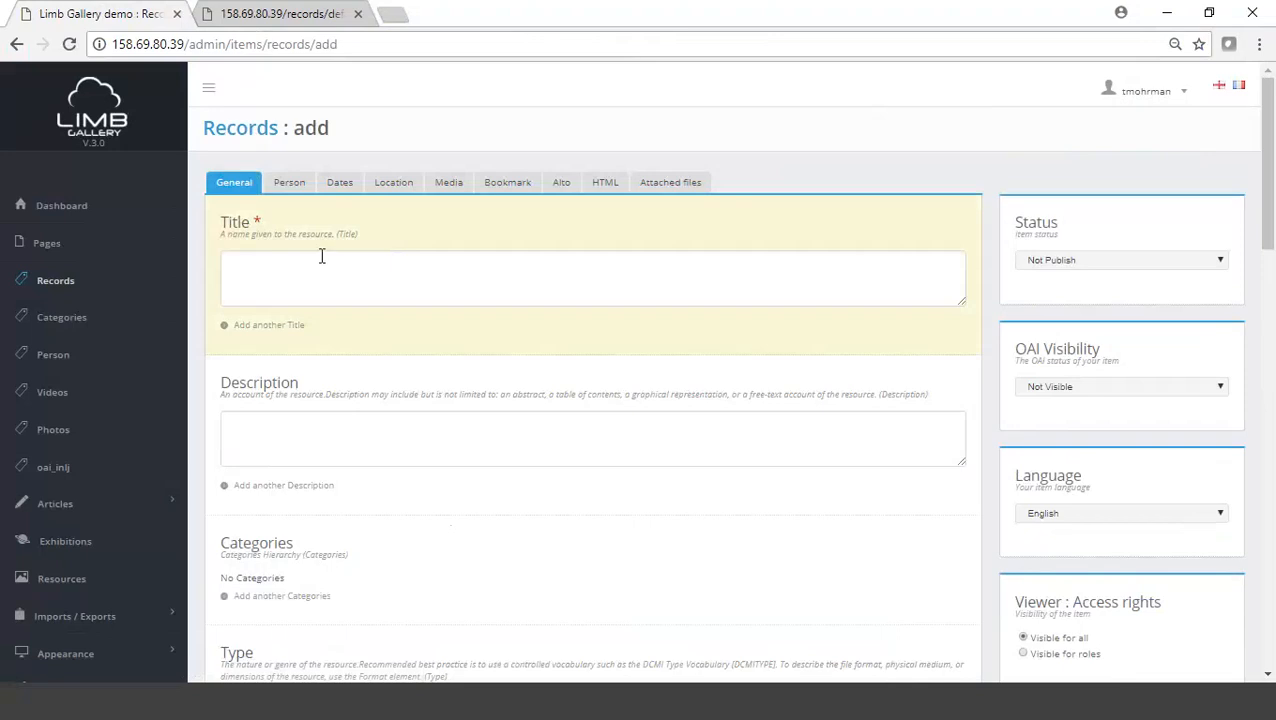
{"action": "left_click", "coordinate": [449, 188]}
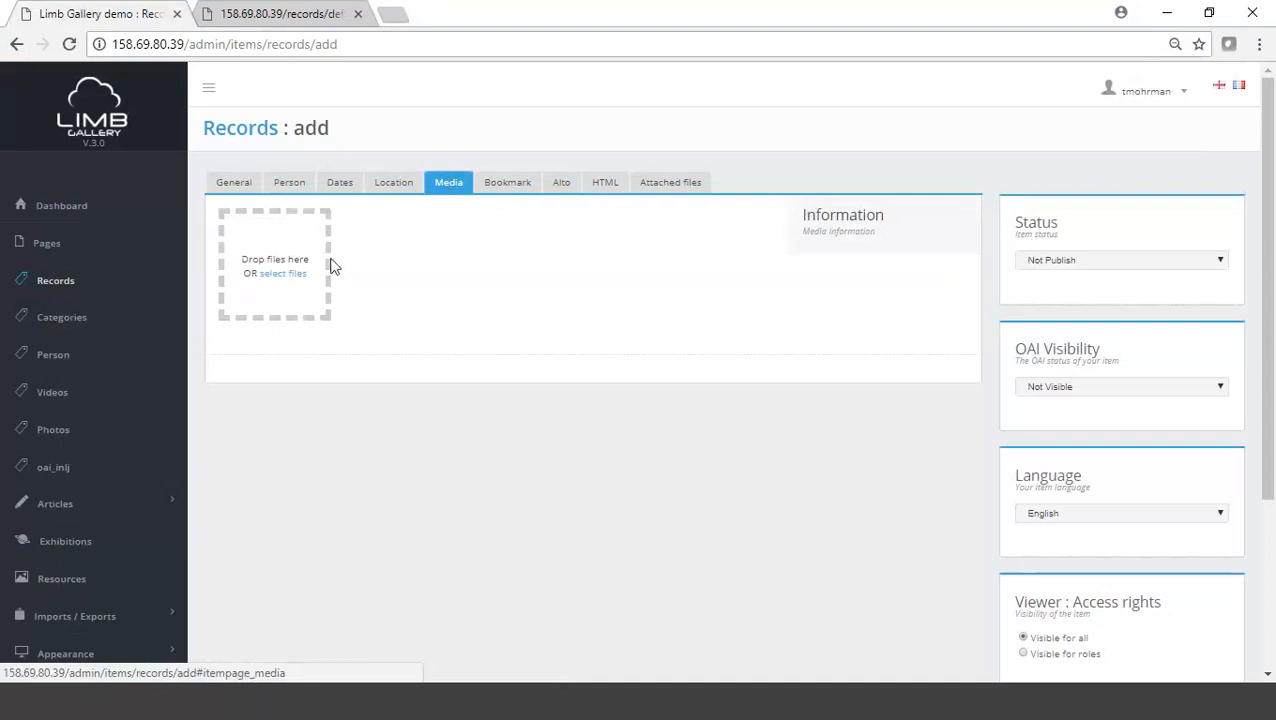
{"action": "left_click", "coordinate": [236, 180]}
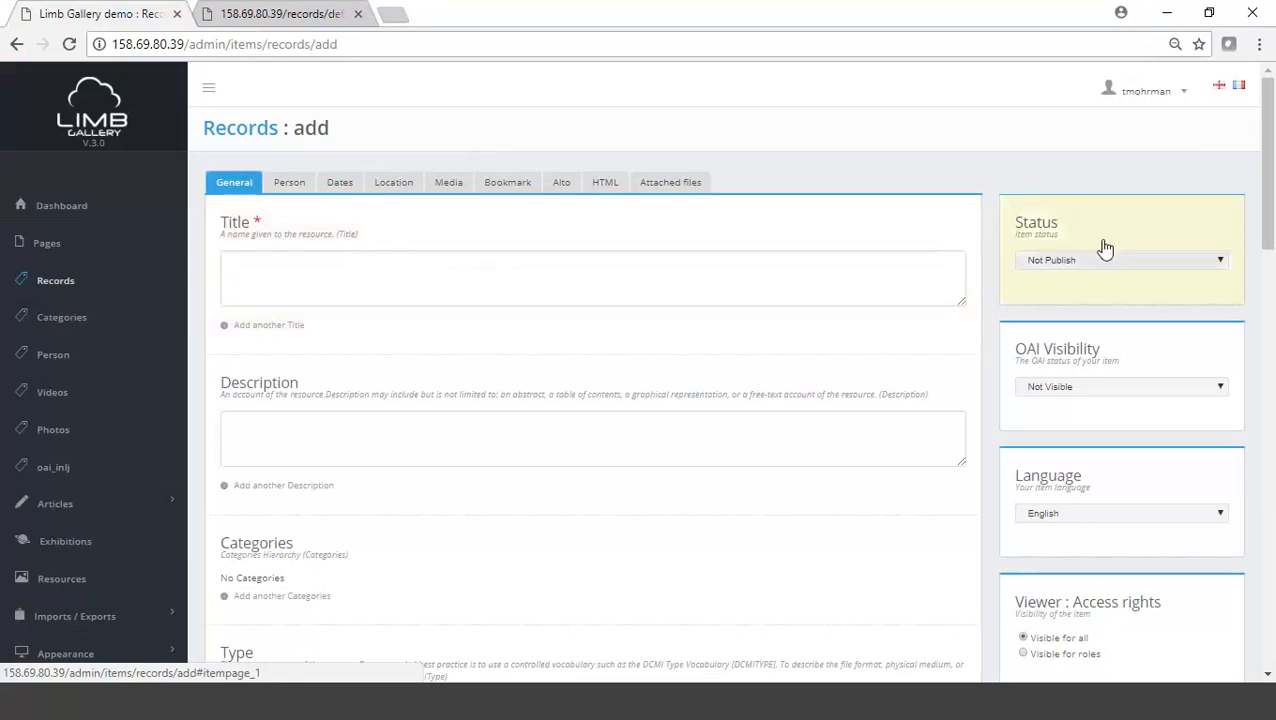
{"action": "left_click", "coordinate": [1120, 270]}
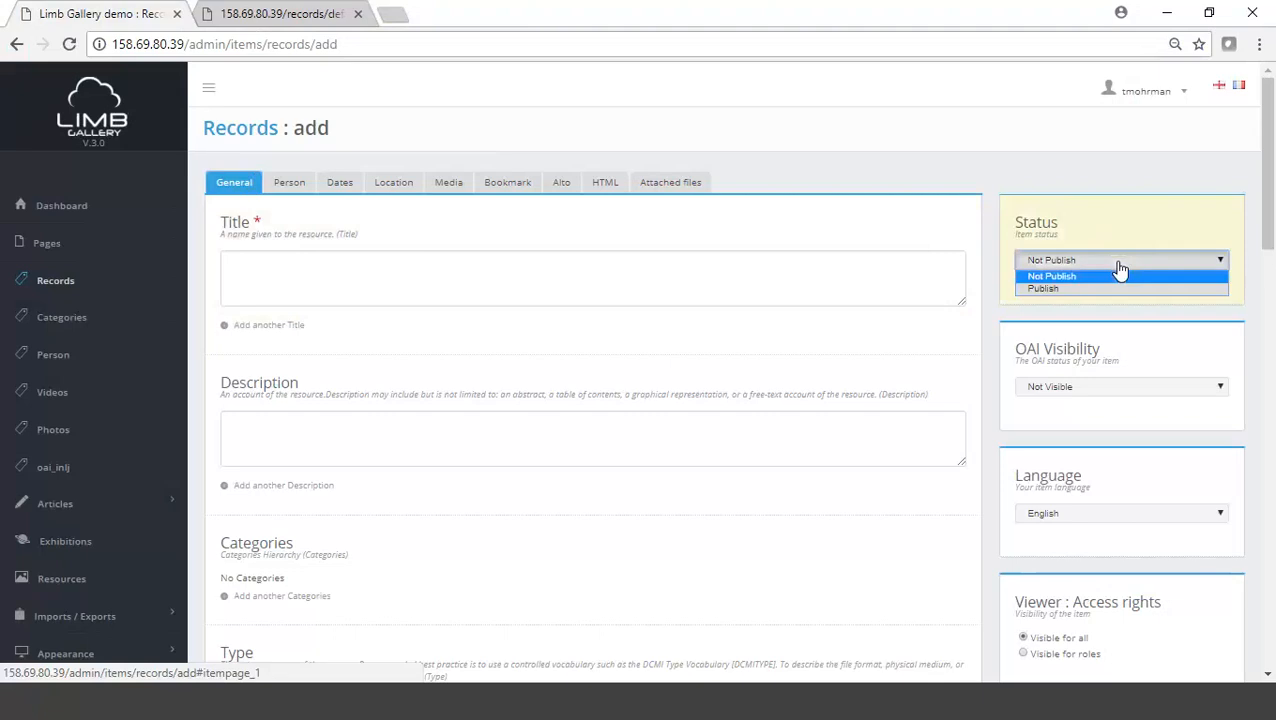
{"action": "left_click", "coordinate": [1119, 273]}
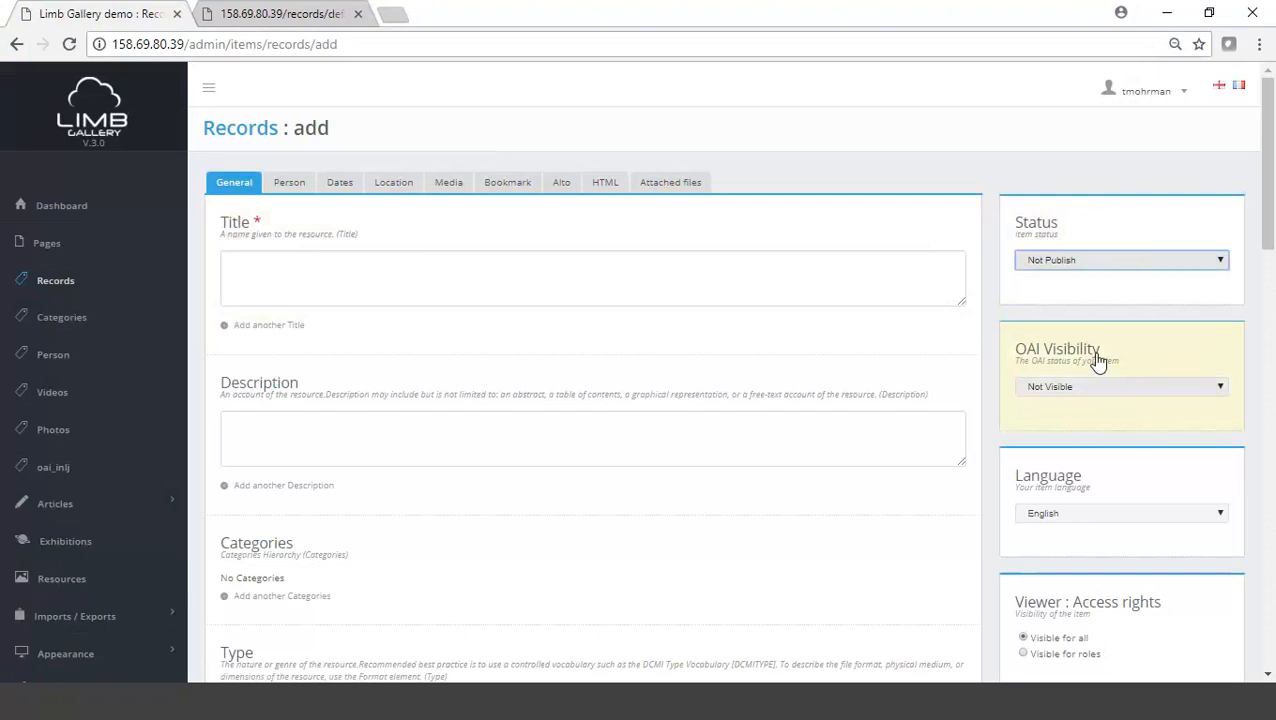
Limit the new record's viewer access to the Administrator and staff roles, and leave the form for the records list without creating it.
{"action": "scroll", "coordinate": [1097, 360], "scroll_direction": "down", "scroll_amount": 2}
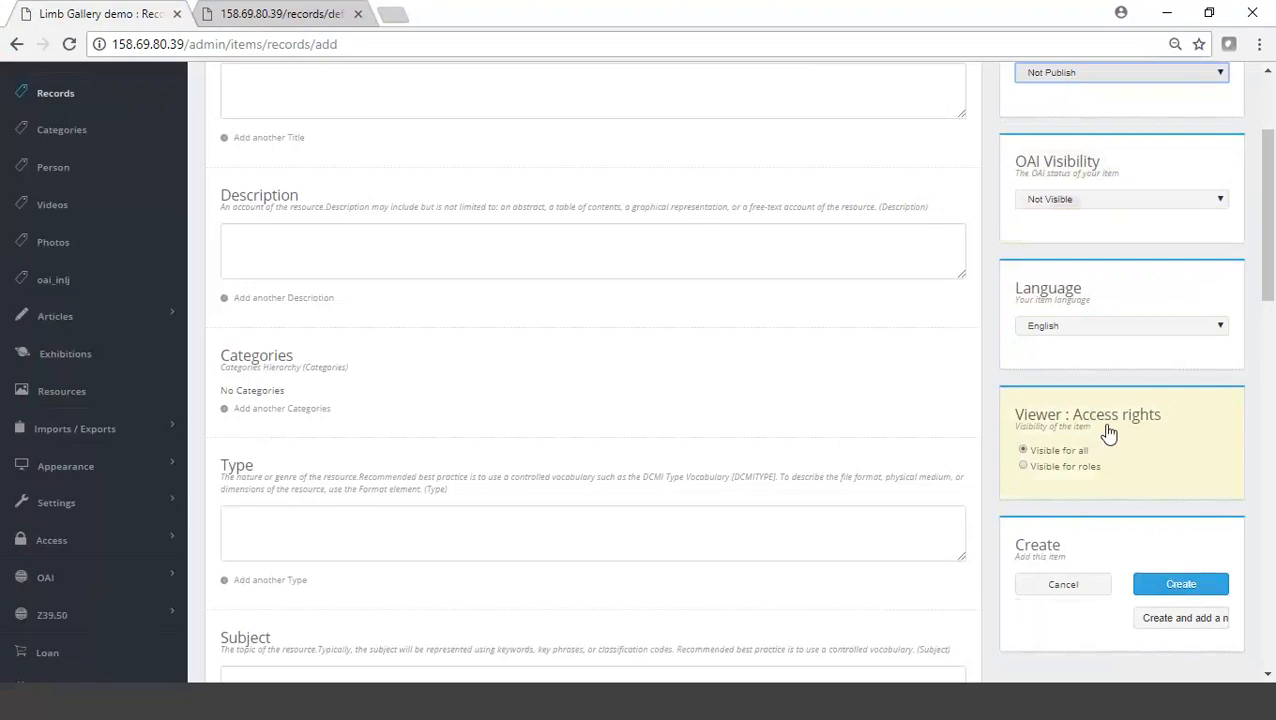
{"action": "left_click", "coordinate": [1023, 467]}
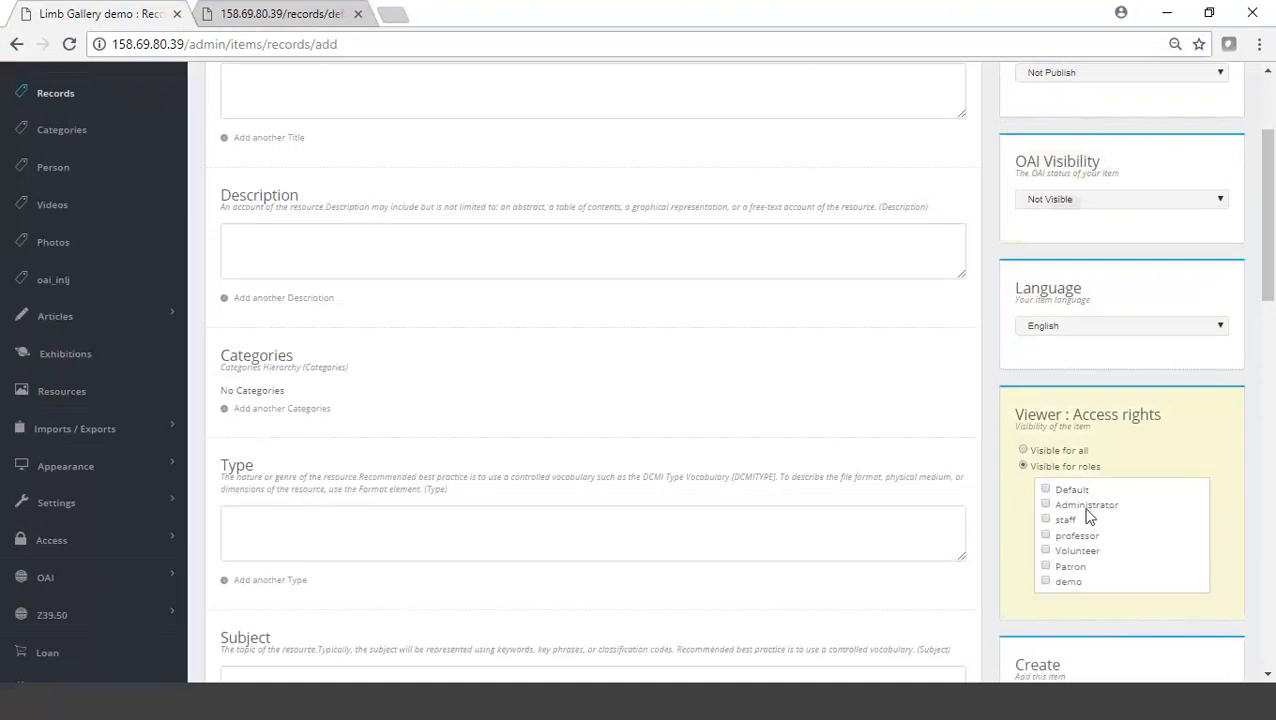
{"action": "left_click", "coordinate": [1046, 505]}
{"action": "left_click", "coordinate": [1046, 520]}
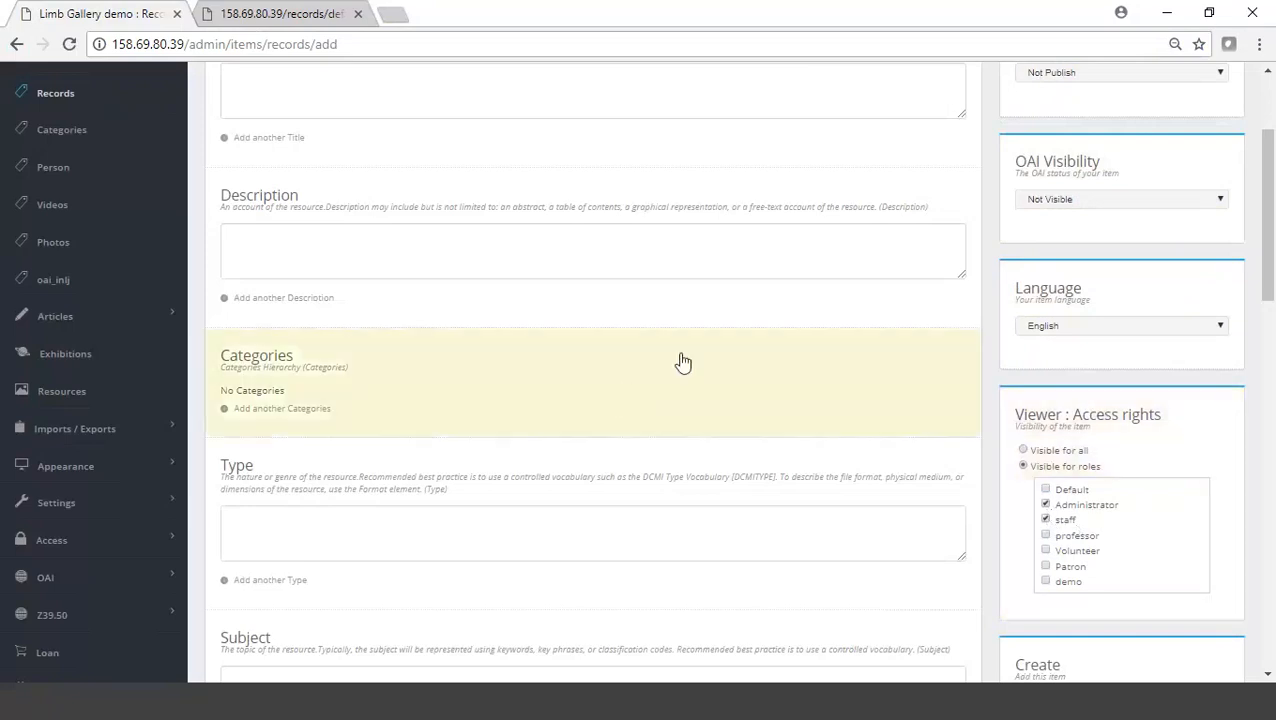
{"action": "scroll", "coordinate": [717, 311], "scroll_direction": "up", "scroll_amount": 1}
{"action": "scroll", "coordinate": [717, 311], "scroll_direction": "up", "scroll_amount": 2}
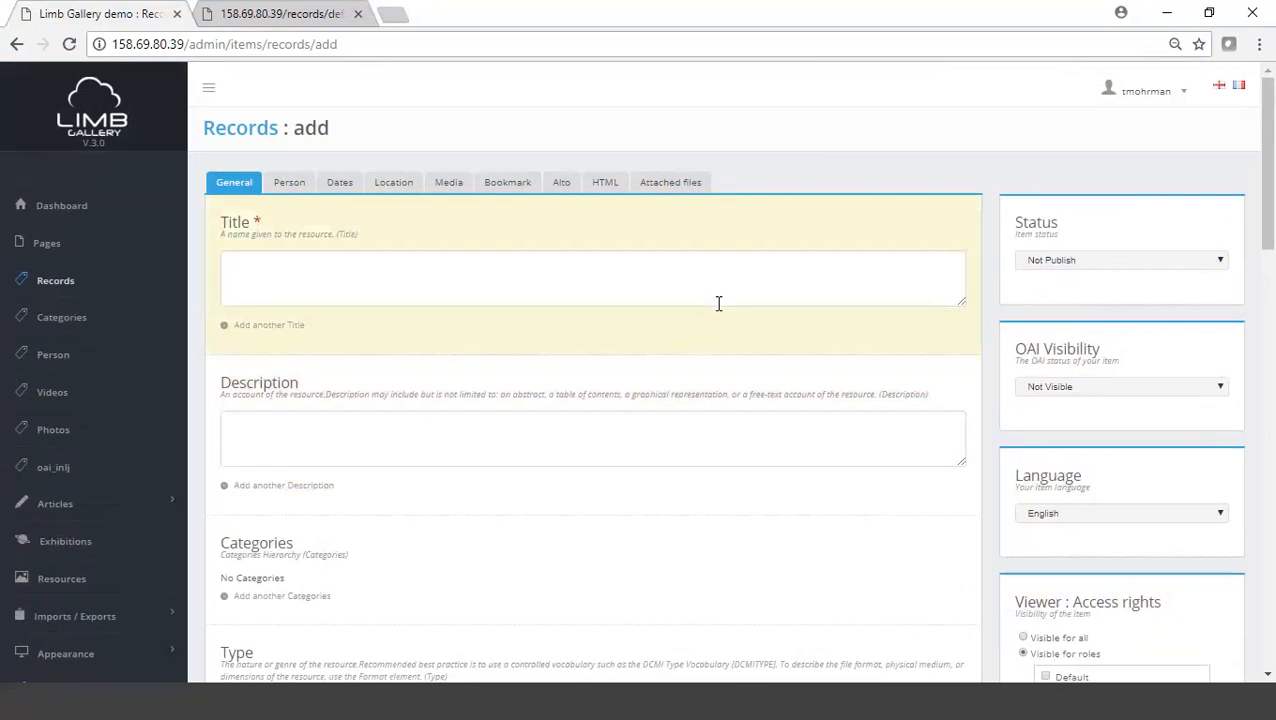
{"action": "left_click", "coordinate": [232, 132]}
{"action": "left_click", "coordinate": [722, 148]}
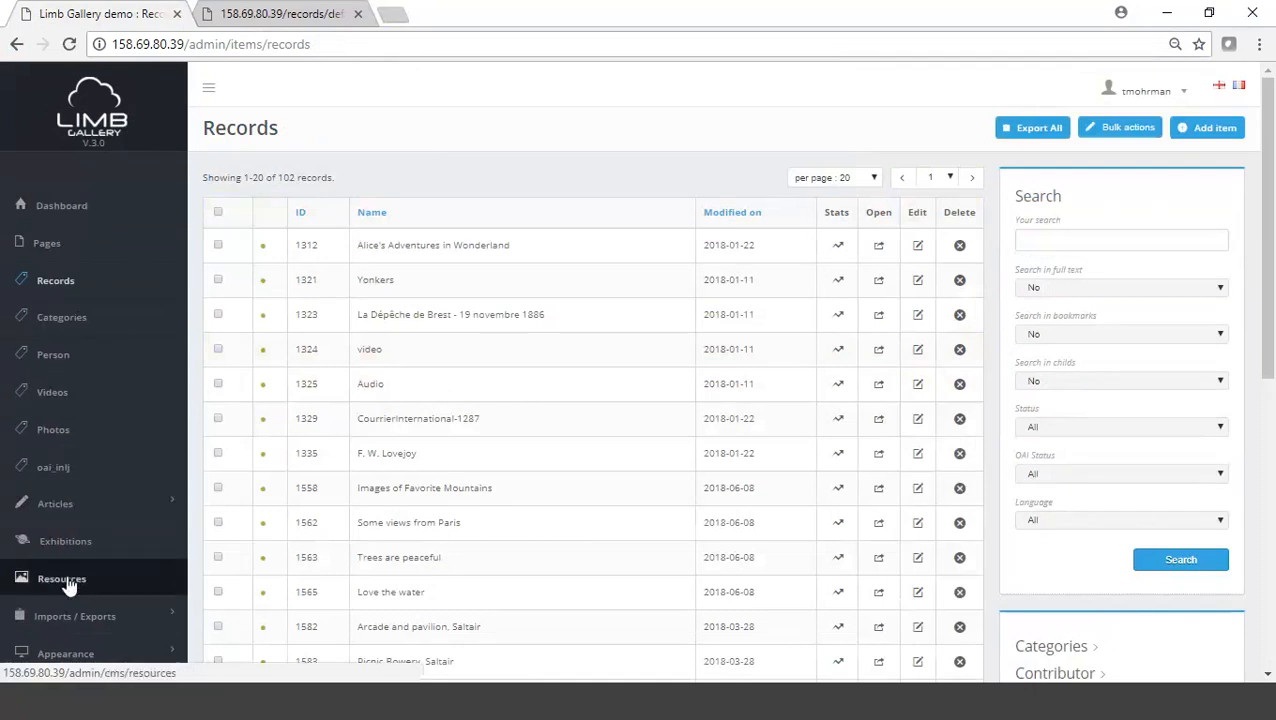
Start a new import with Records as the item type and English as the language.
{"action": "scroll", "coordinate": [62, 607], "scroll_direction": "down", "scroll_amount": 3}
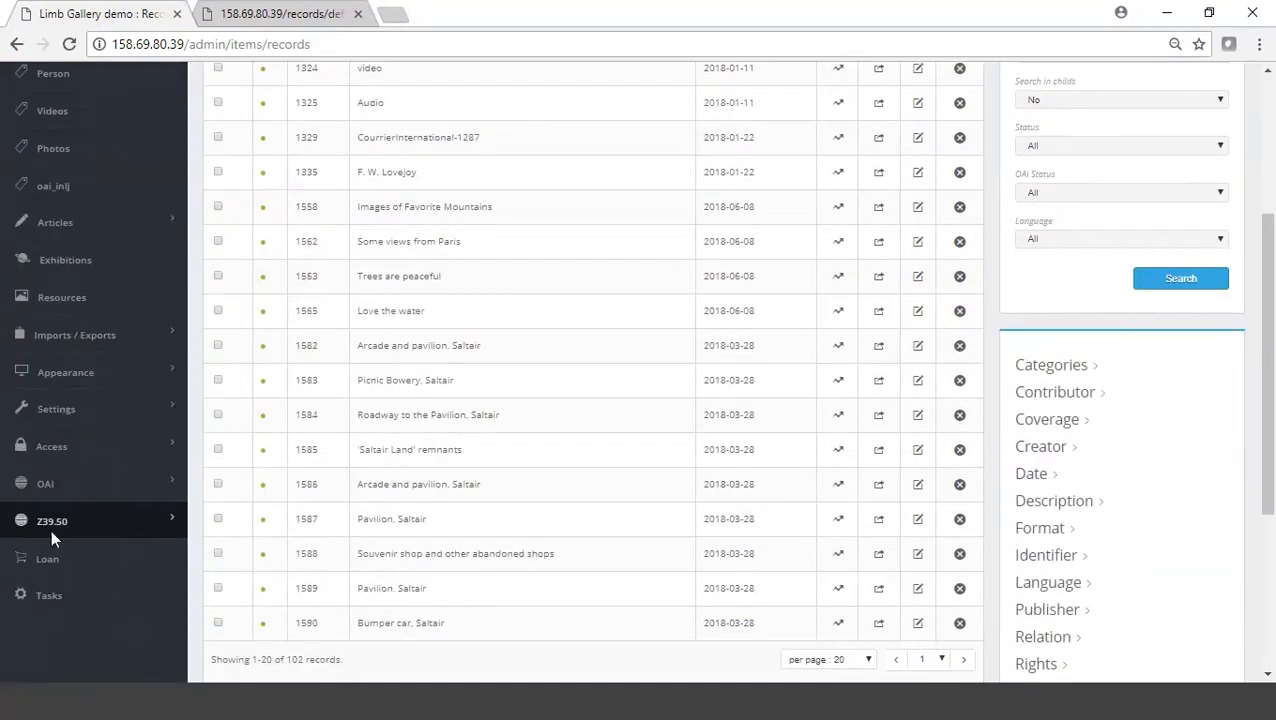
{"action": "left_click", "coordinate": [45, 335]}
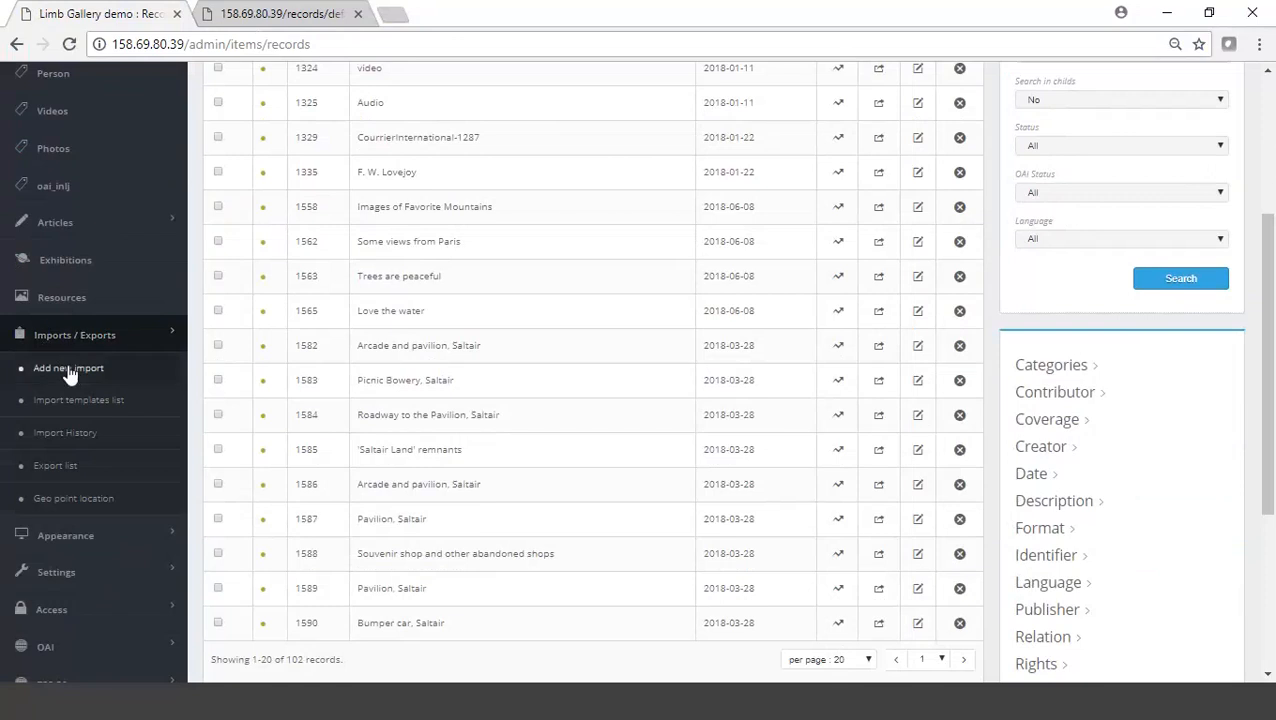
{"action": "left_click", "coordinate": [68, 369]}
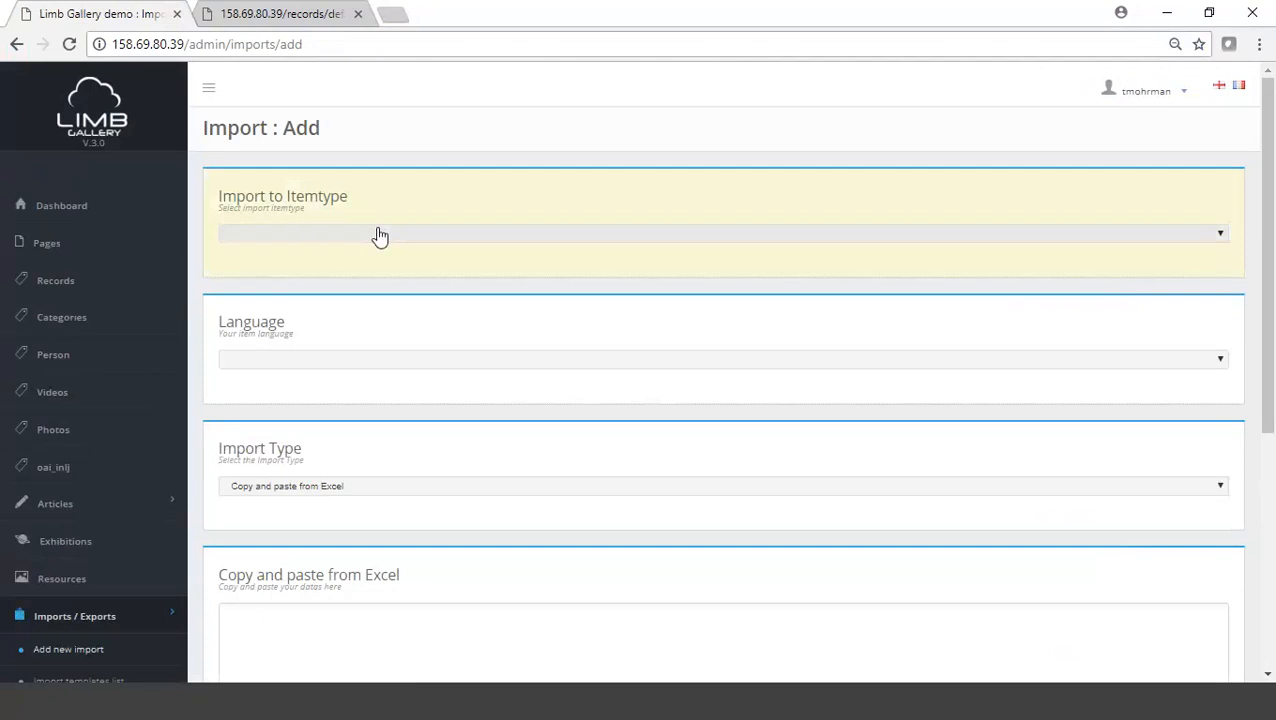
{"action": "left_click", "coordinate": [380, 235]}
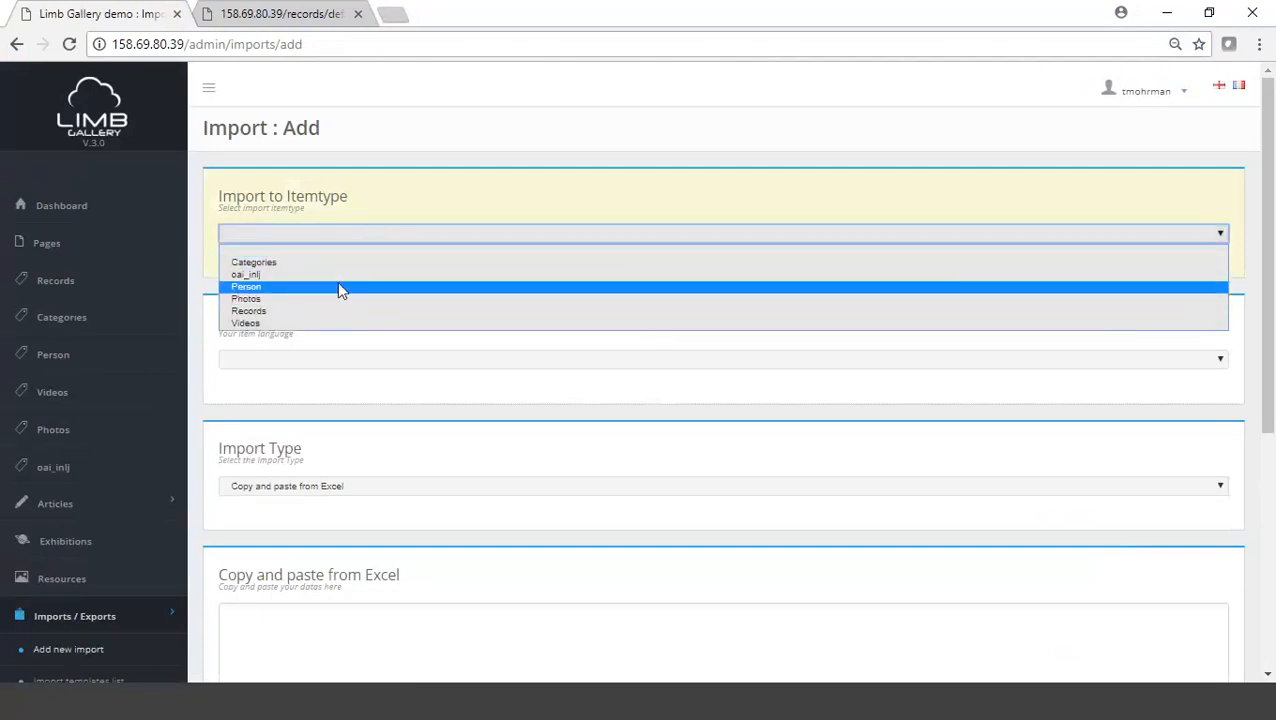
{"action": "left_click", "coordinate": [328, 311]}
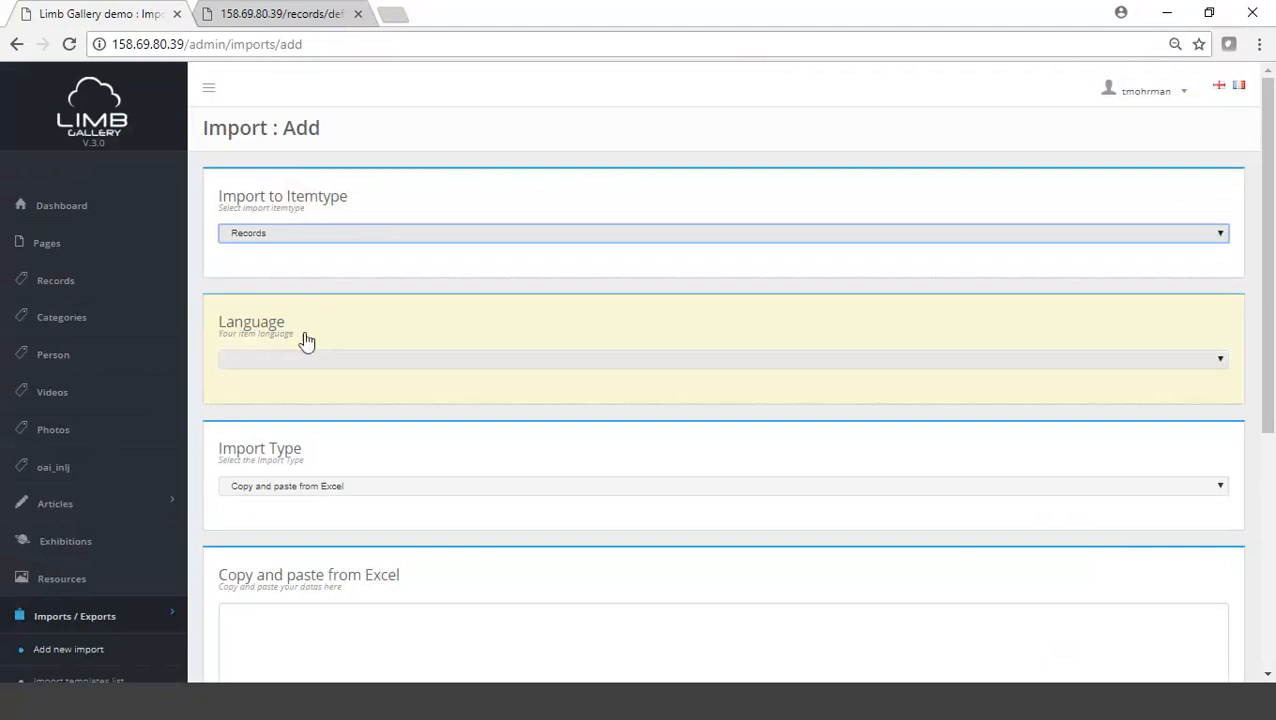
{"action": "left_click", "coordinate": [352, 361]}
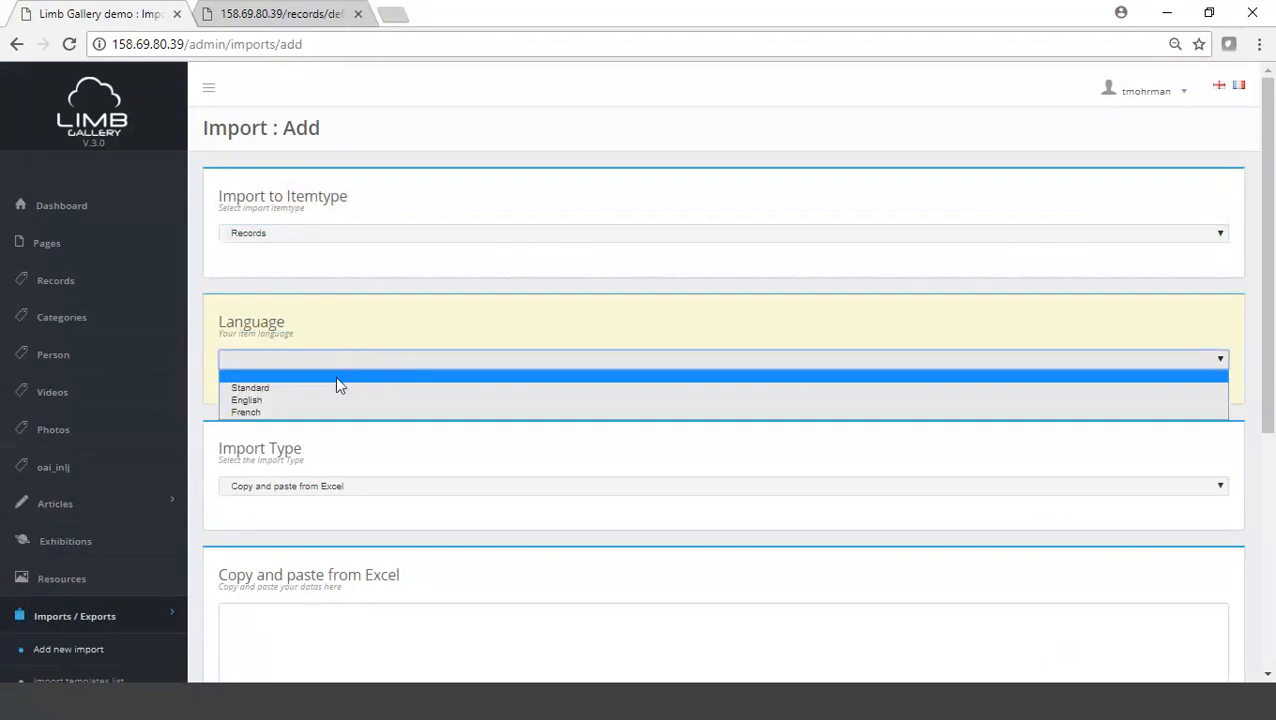
{"action": "left_click", "coordinate": [320, 411]}
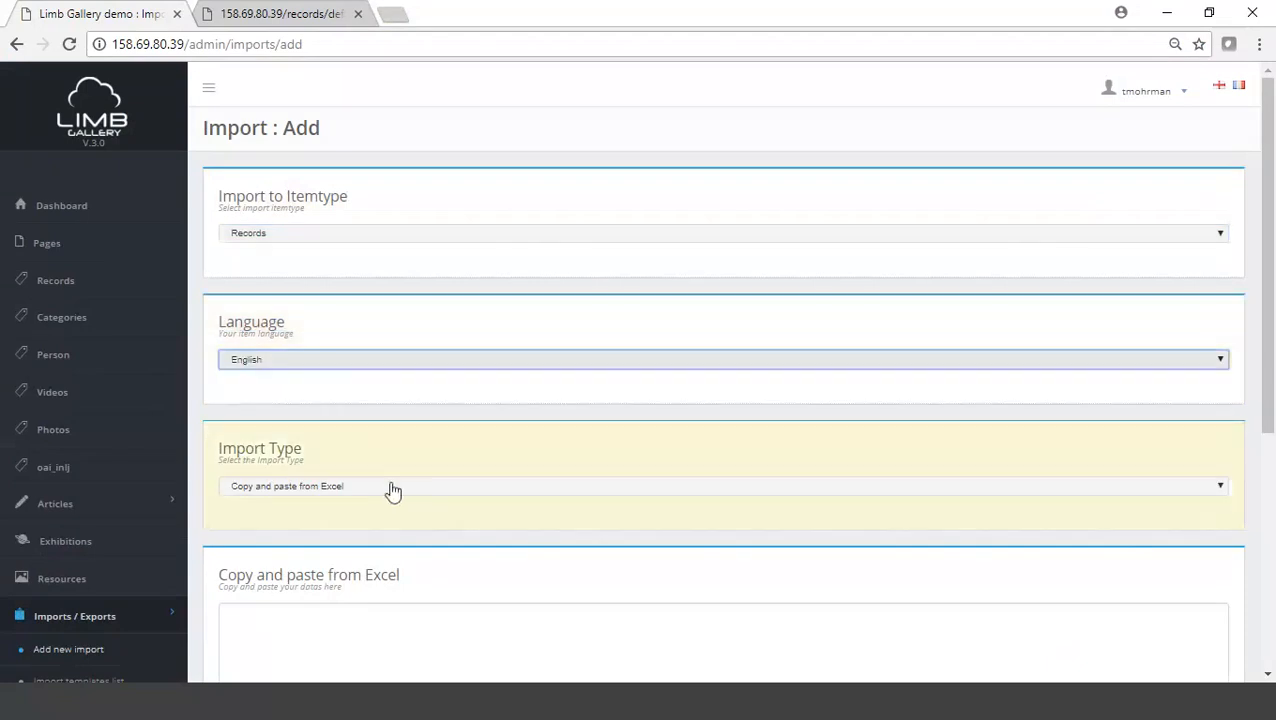
Set the import type to Upload CSV file.
{"action": "left_click", "coordinate": [393, 489]}
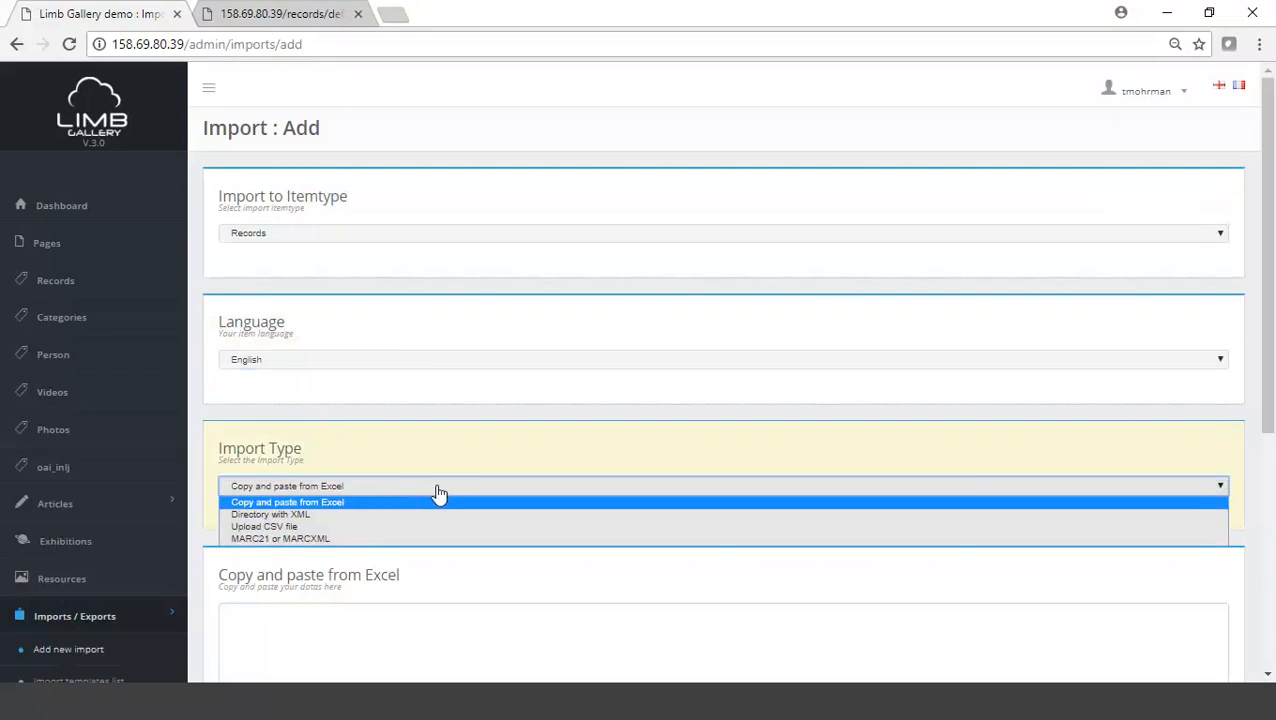
{"action": "scroll", "coordinate": [488, 486], "scroll_direction": "down", "scroll_amount": 1}
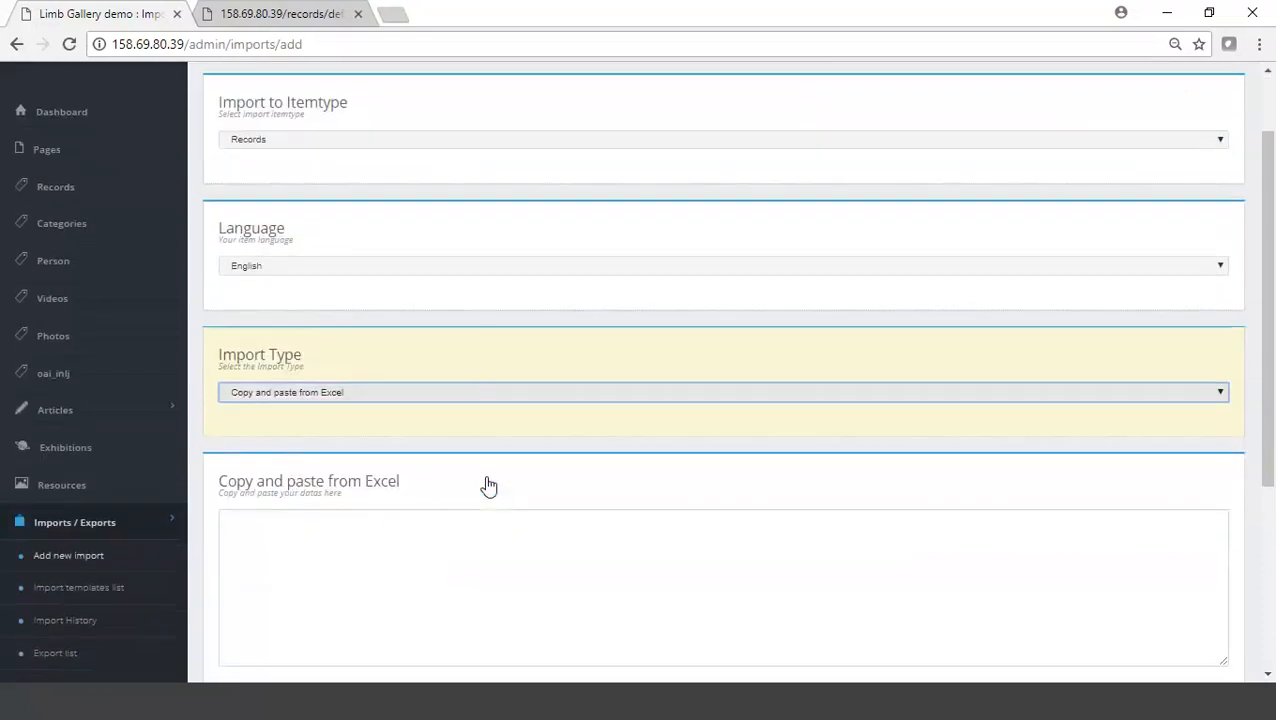
{"action": "left_click", "coordinate": [476, 393]}
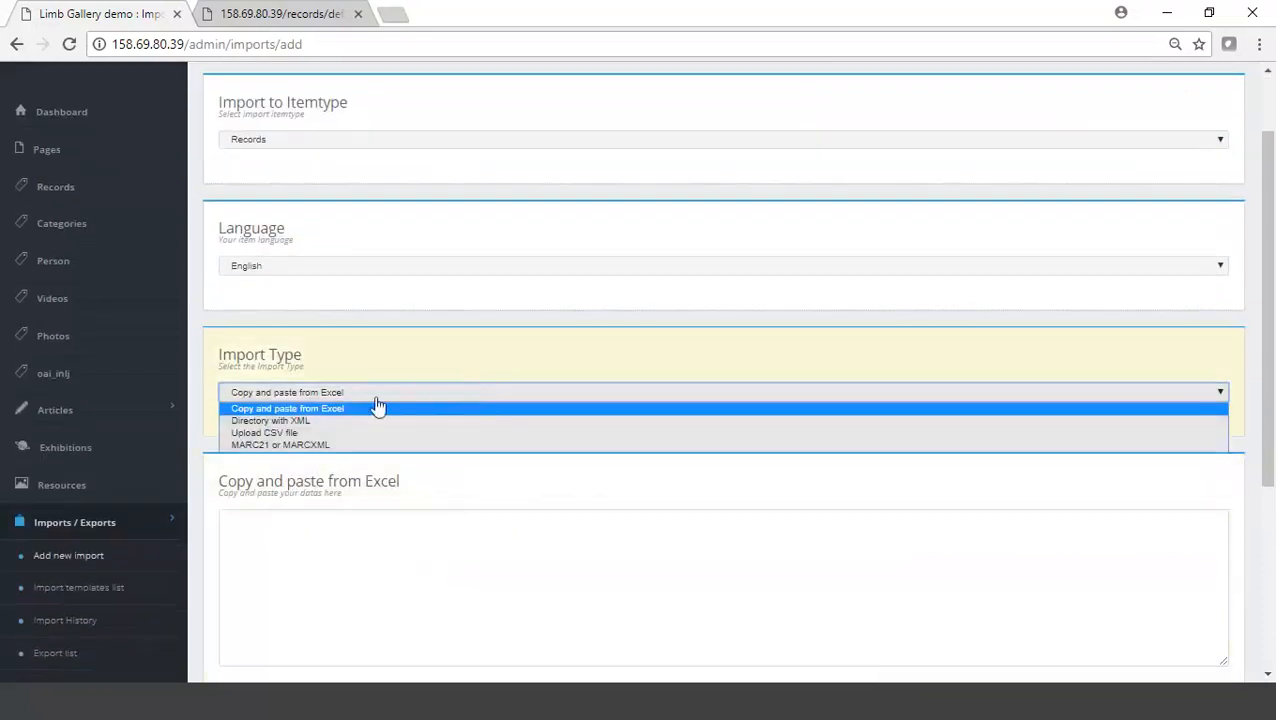
{"action": "left_click", "coordinate": [315, 432]}
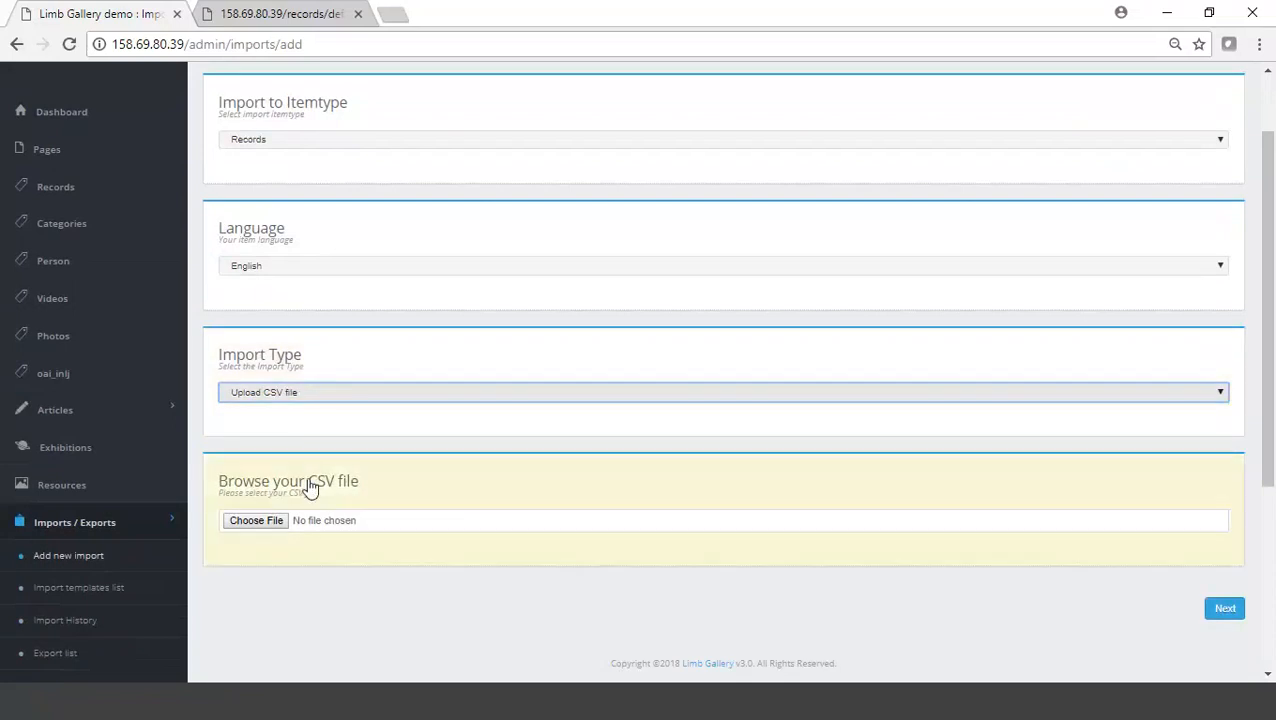
Choose DemoSettest (1).csv from Downloads as the import file and proceed to the column matcher.
{"action": "left_click", "coordinate": [271, 525]}
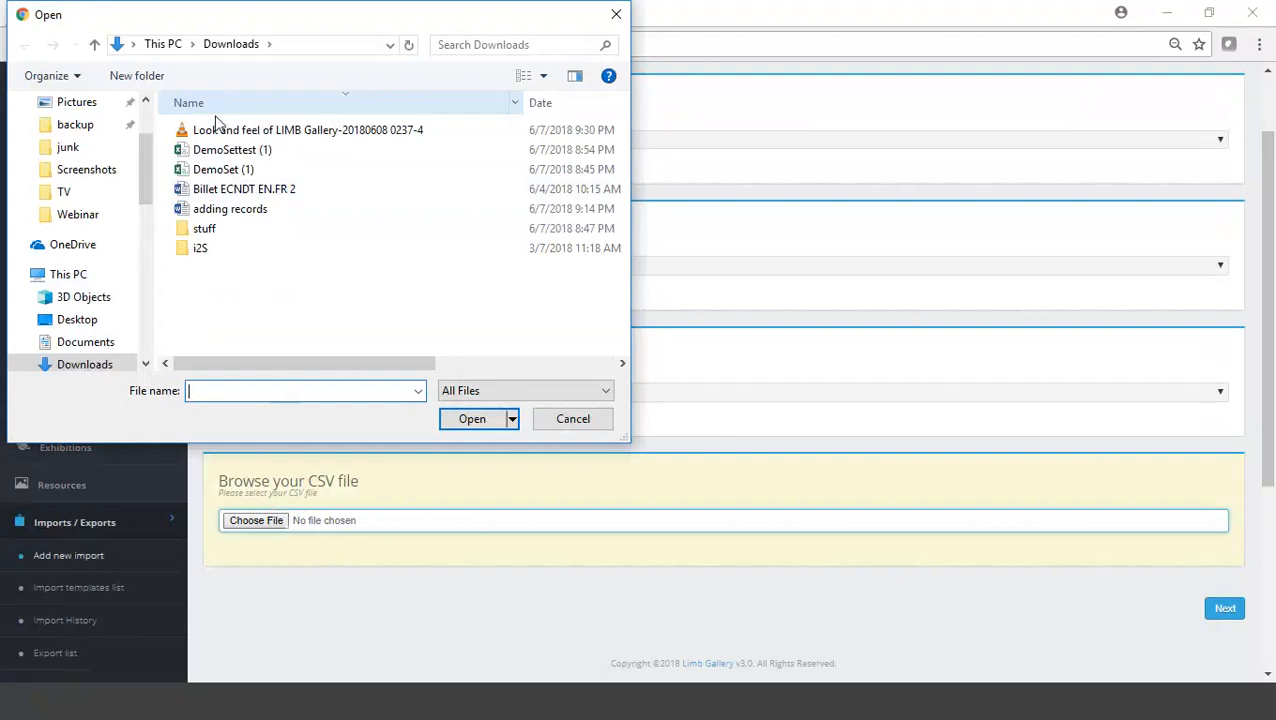
{"action": "left_click", "coordinate": [225, 158]}
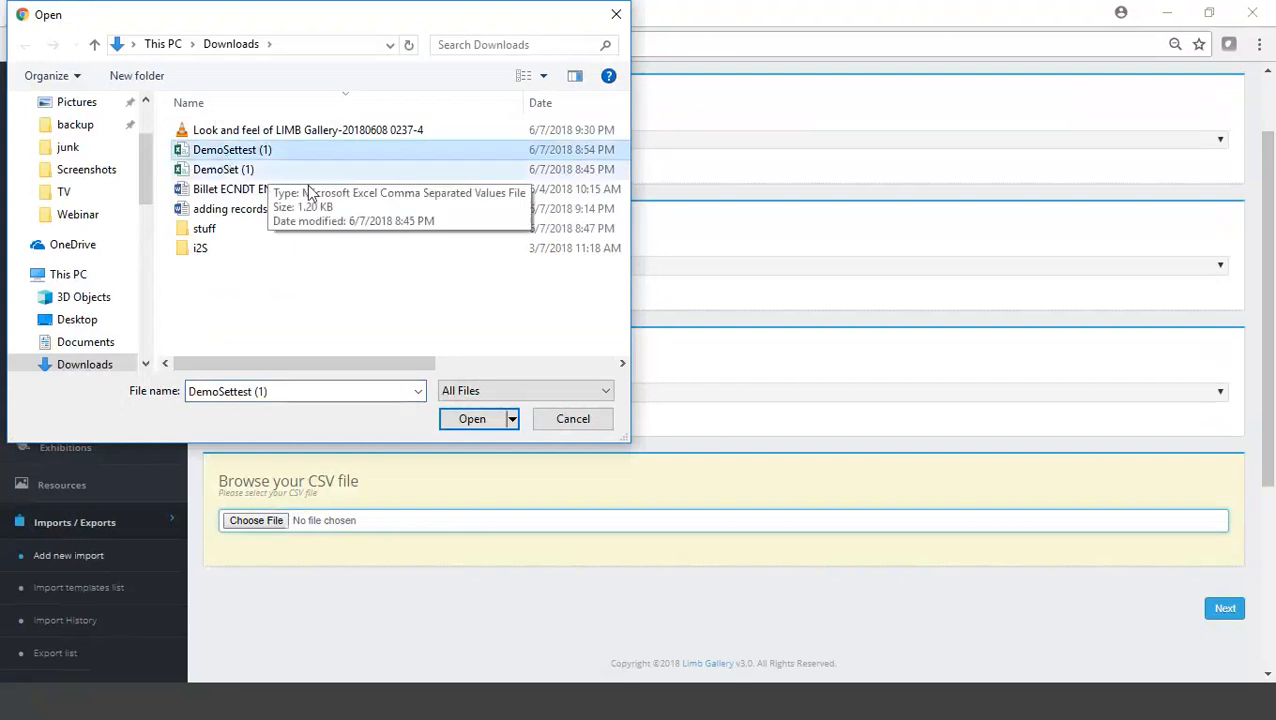
{"action": "left_click", "coordinate": [470, 420]}
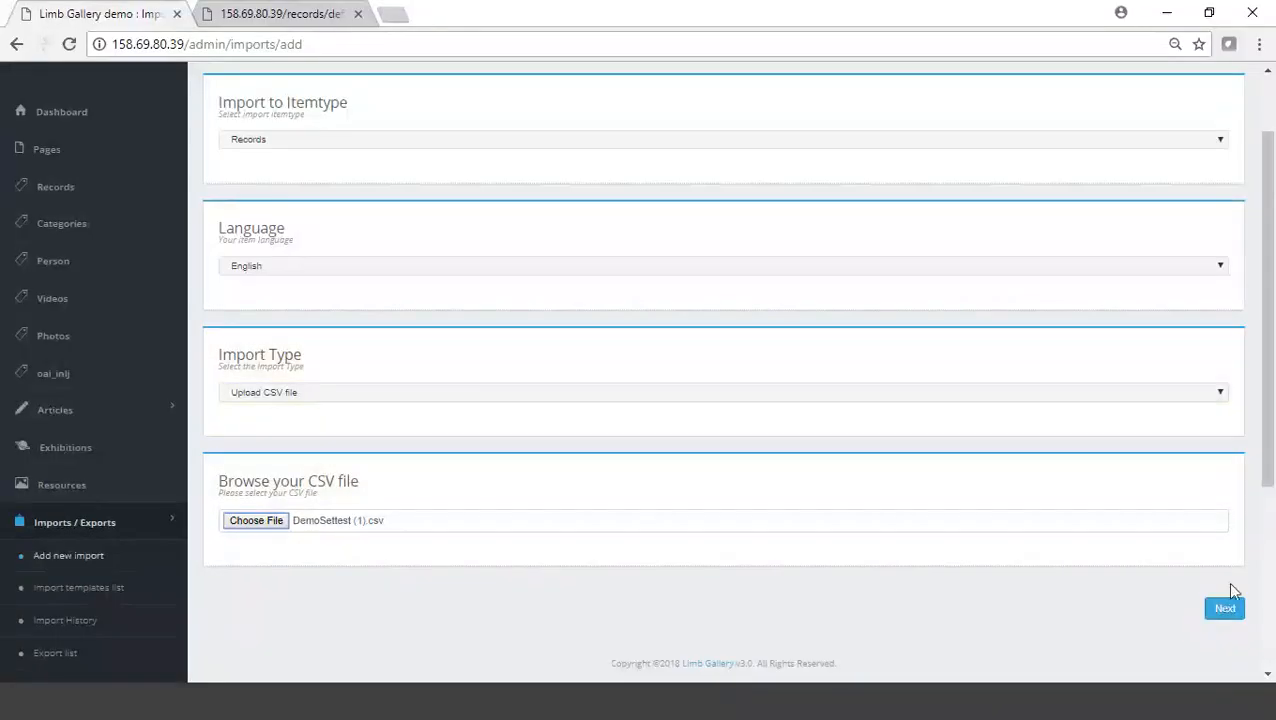
{"action": "left_click", "coordinate": [1226, 609]}
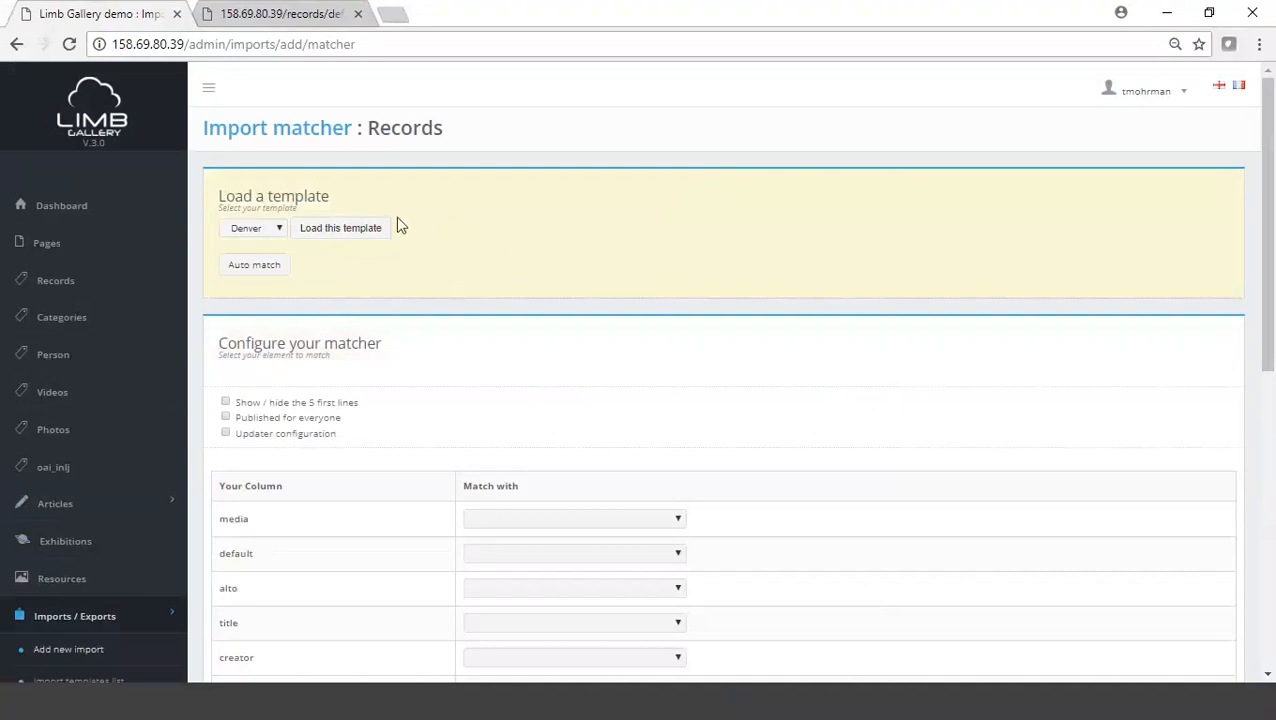
Check the saved import templates and the target fields offered for matching the title column, without choosing any.
{"action": "left_click", "coordinate": [280, 232]}
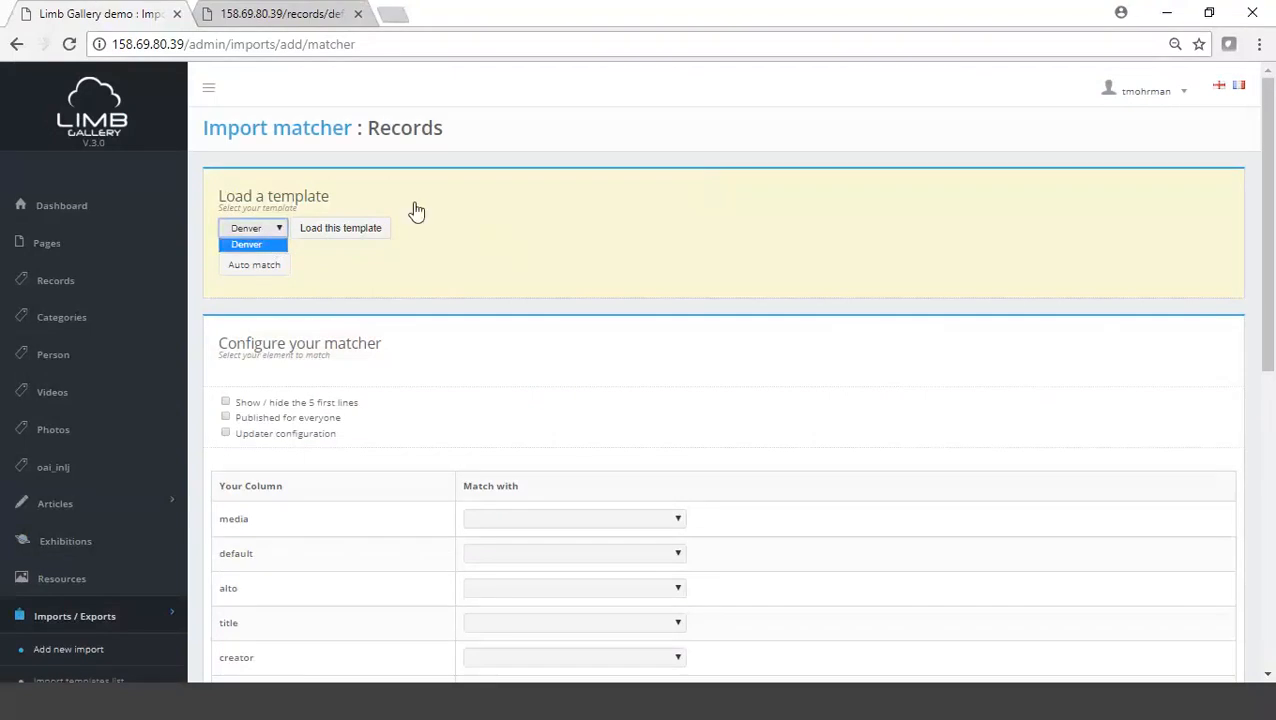
{"action": "left_click", "coordinate": [472, 216]}
{"action": "scroll", "coordinate": [585, 377], "scroll_direction": "down", "scroll_amount": 1}
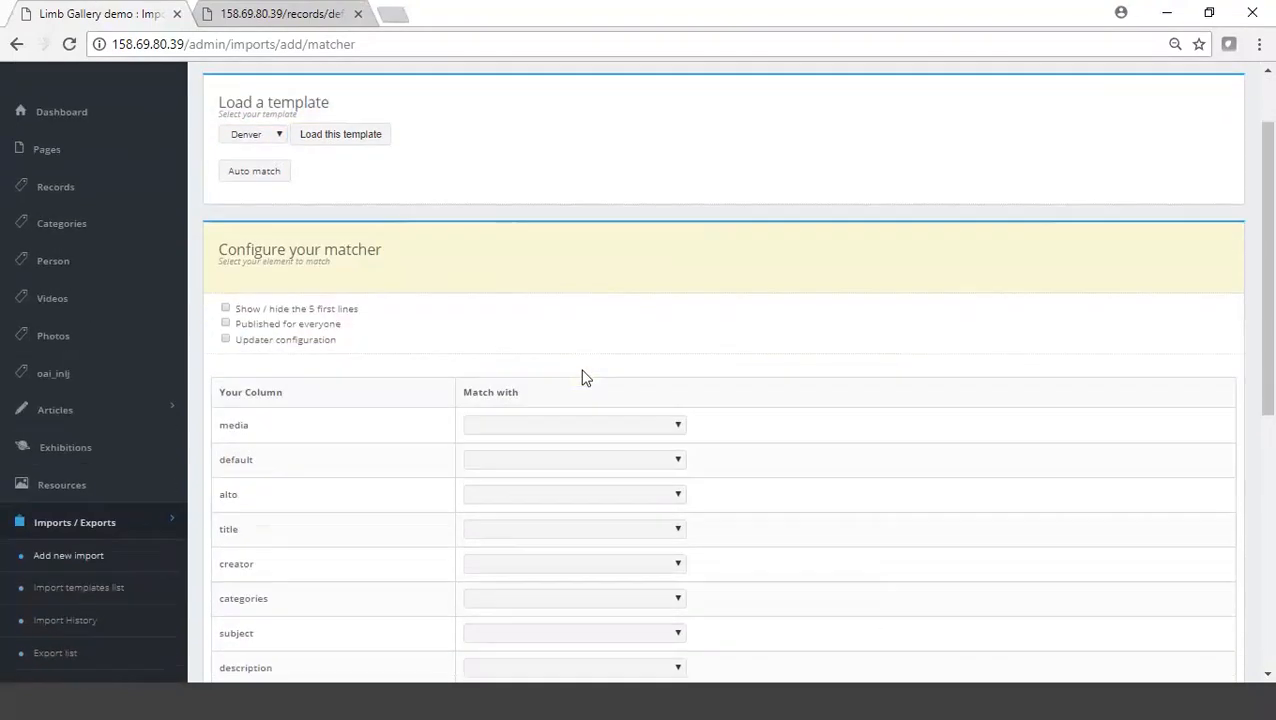
{"action": "left_click", "coordinate": [675, 531]}
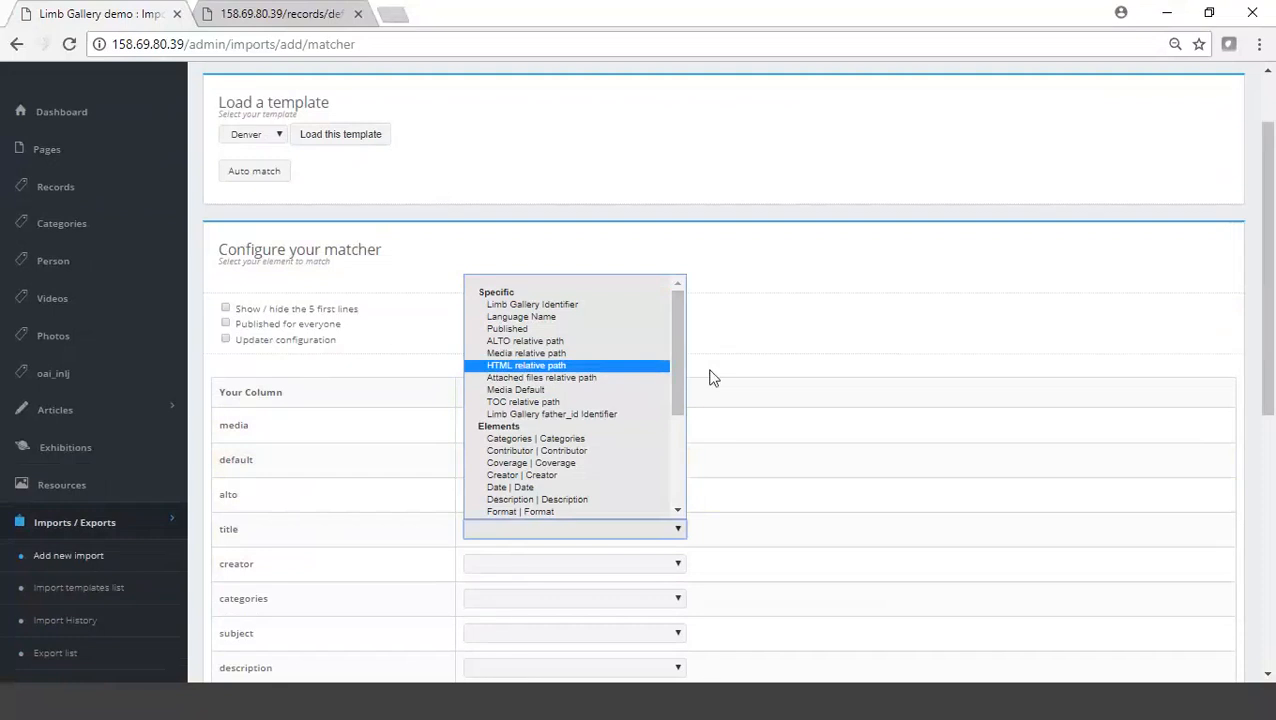
{"action": "left_click_drag", "start_coordinate": [681, 373], "coordinate": [670, 472]}
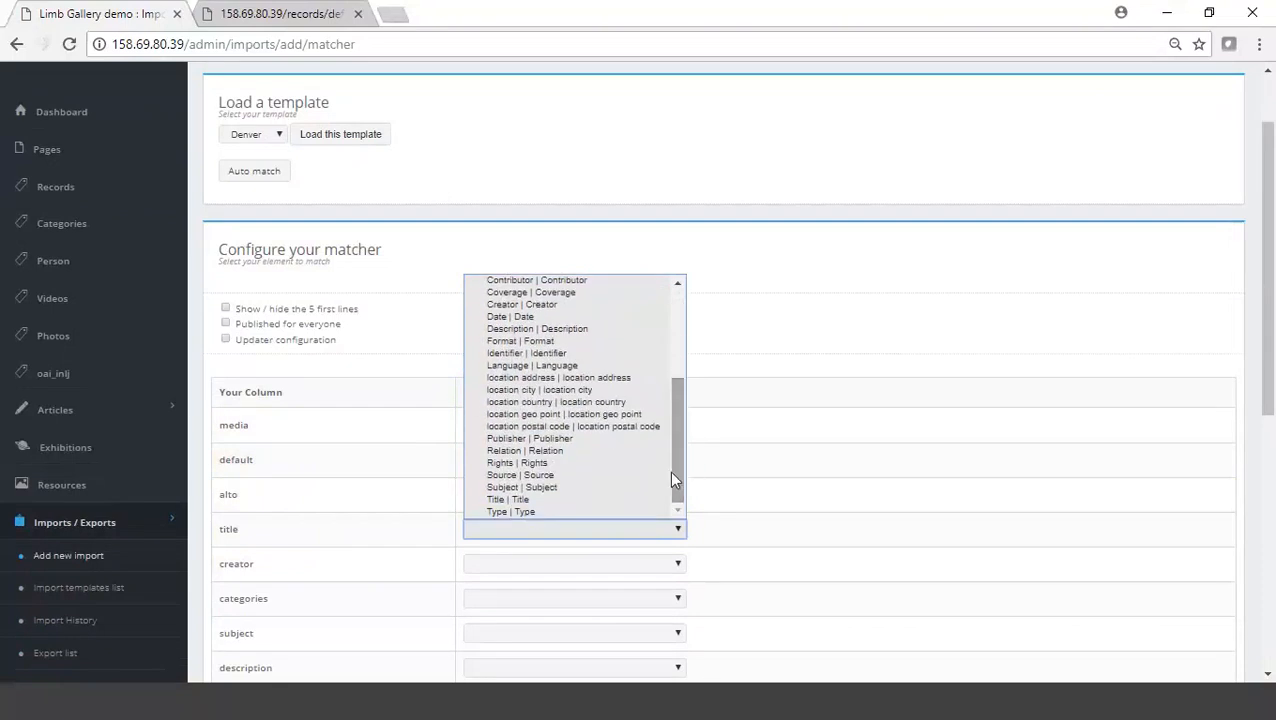
{"action": "left_click", "coordinate": [755, 450]}
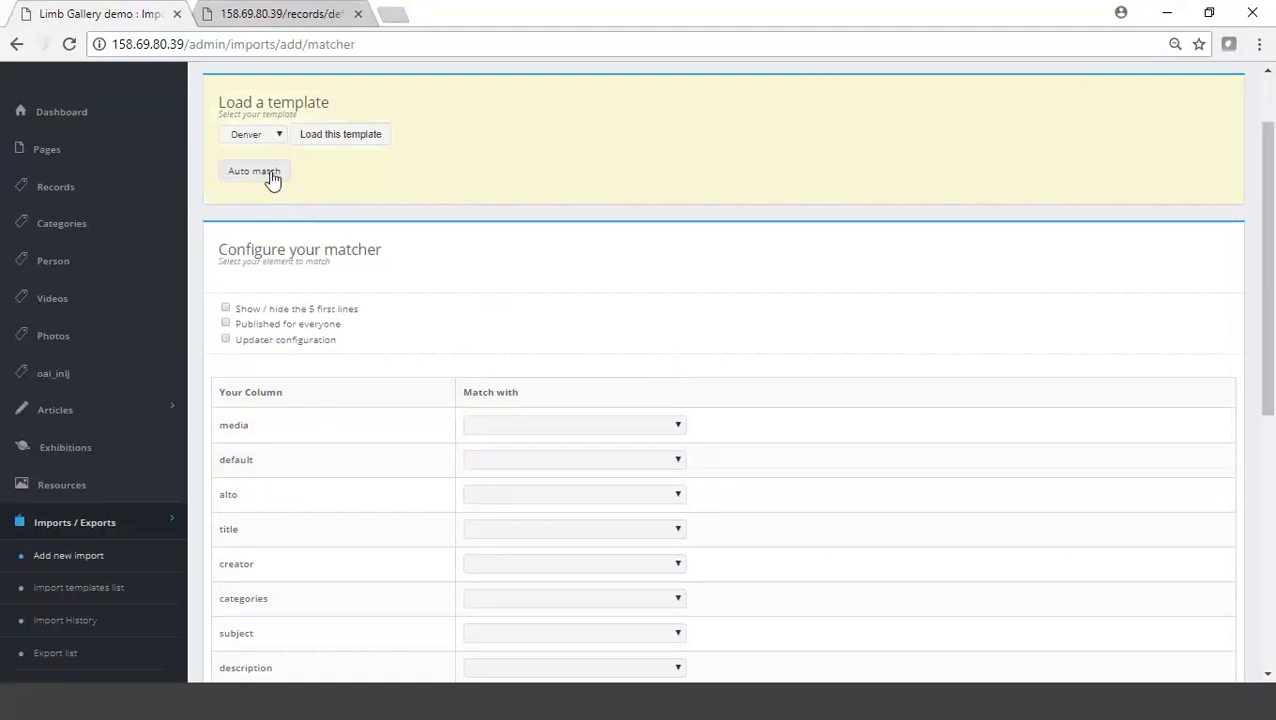
Auto-match the CSV columns to the record fields, check the options for the rights column, and submit the import without creating a template.
{"action": "left_click", "coordinate": [254, 171]}
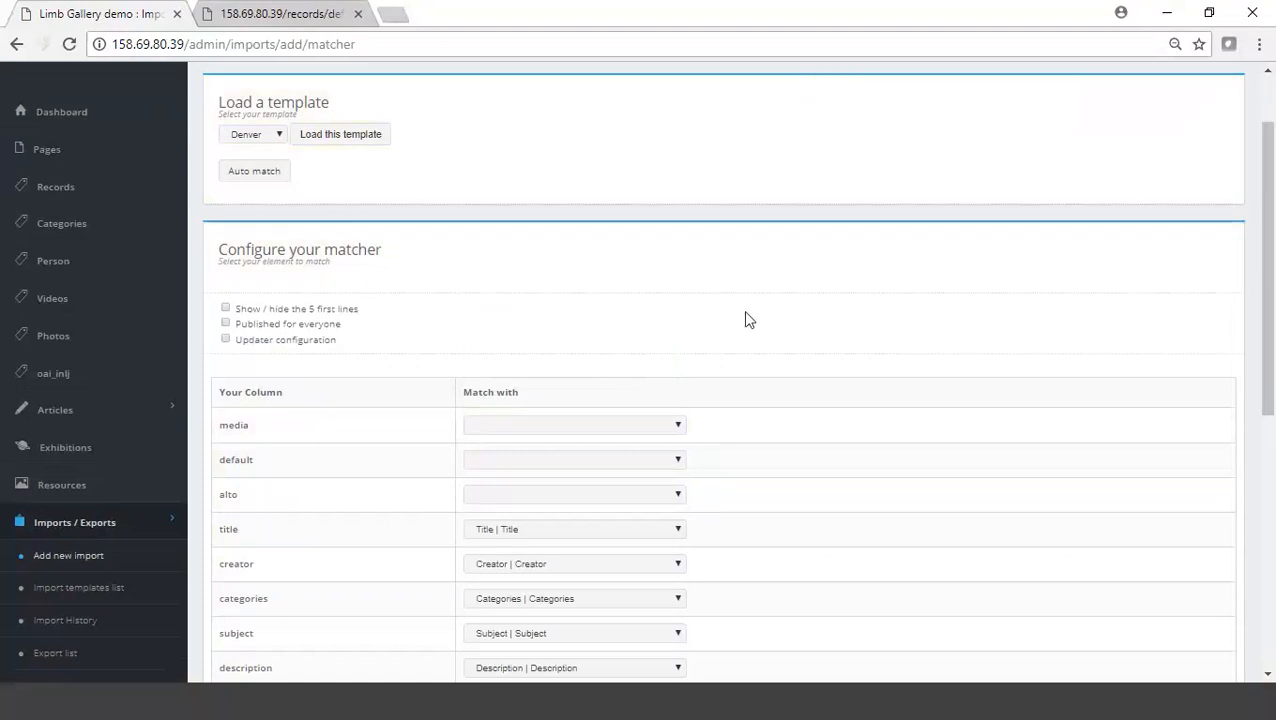
{"action": "scroll", "coordinate": [750, 319], "scroll_direction": "down", "scroll_amount": 4}
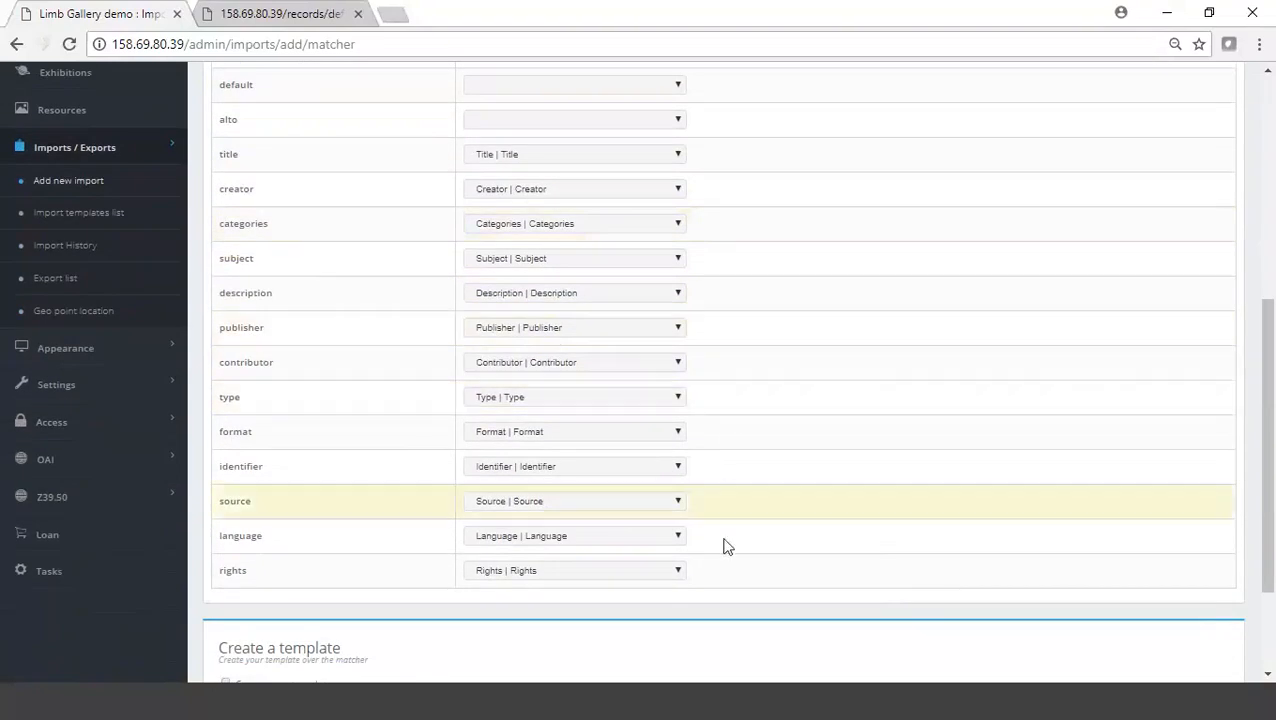
{"action": "left_click", "coordinate": [678, 574]}
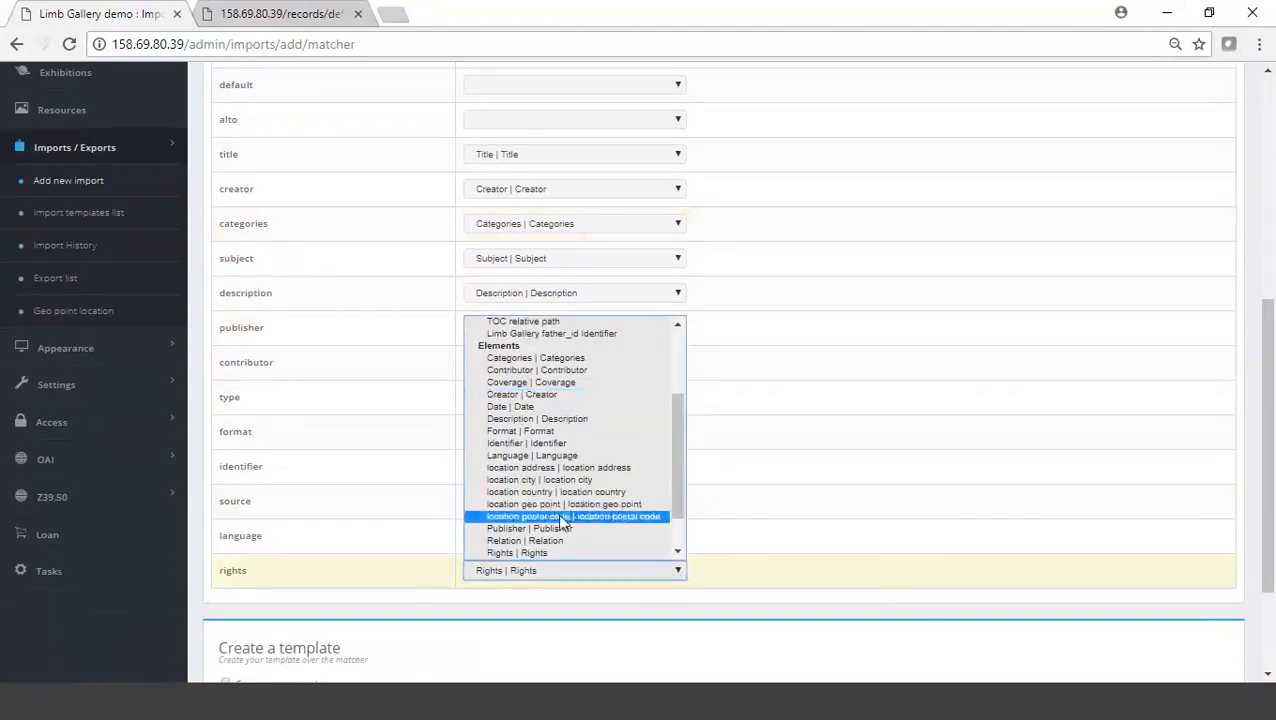
{"action": "left_click", "coordinate": [741, 546]}
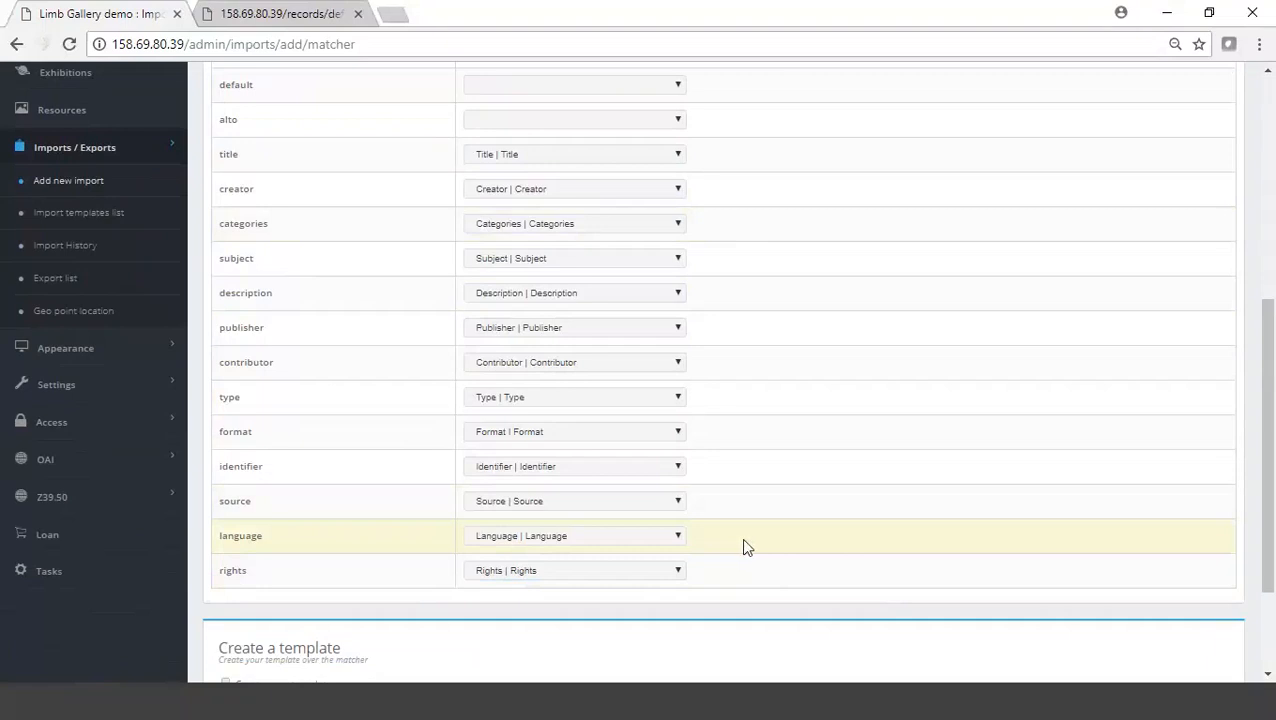
{"action": "scroll", "coordinate": [906, 353], "scroll_direction": "down", "scroll_amount": 3}
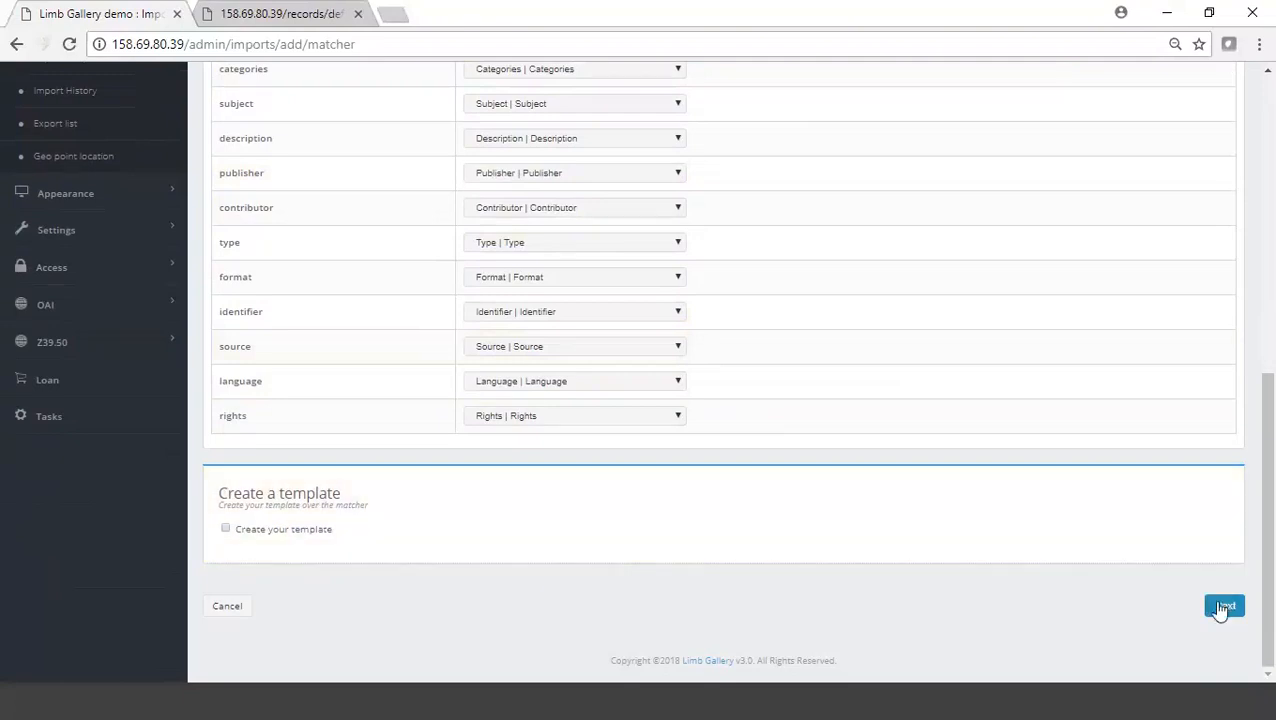
{"action": "left_click", "coordinate": [1224, 606]}
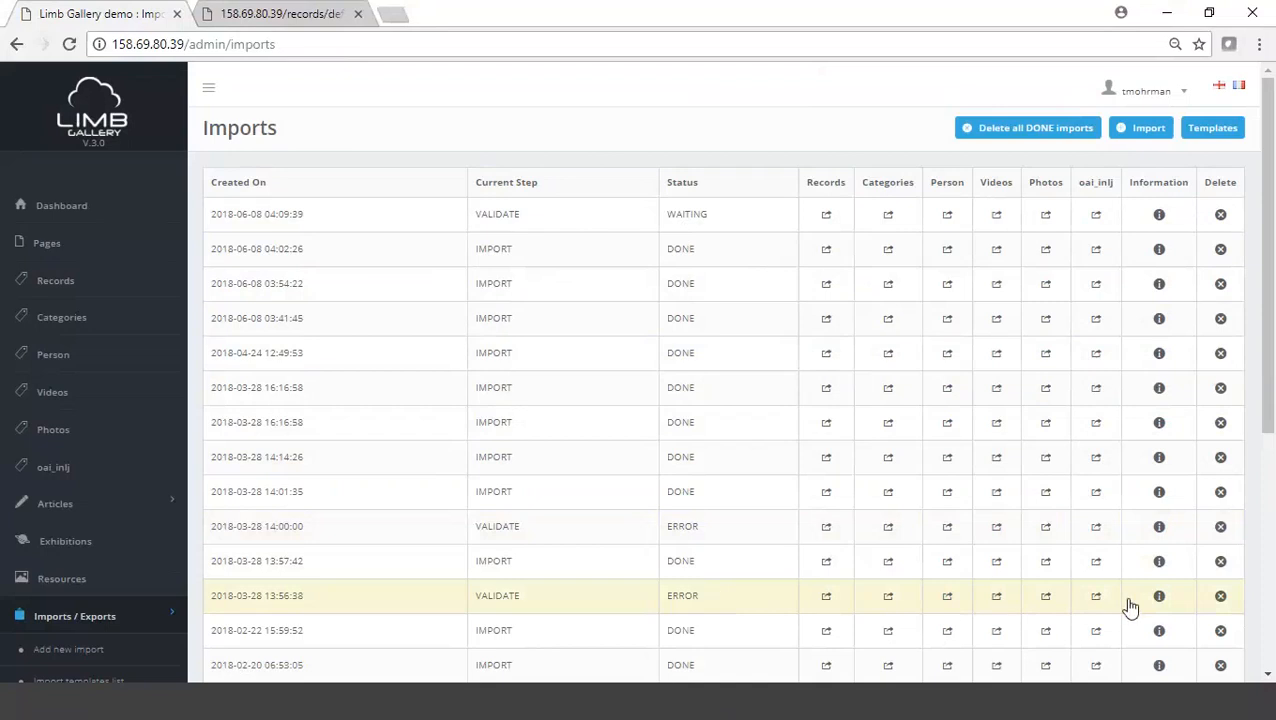
{"action": "left_click", "coordinate": [1159, 597]}
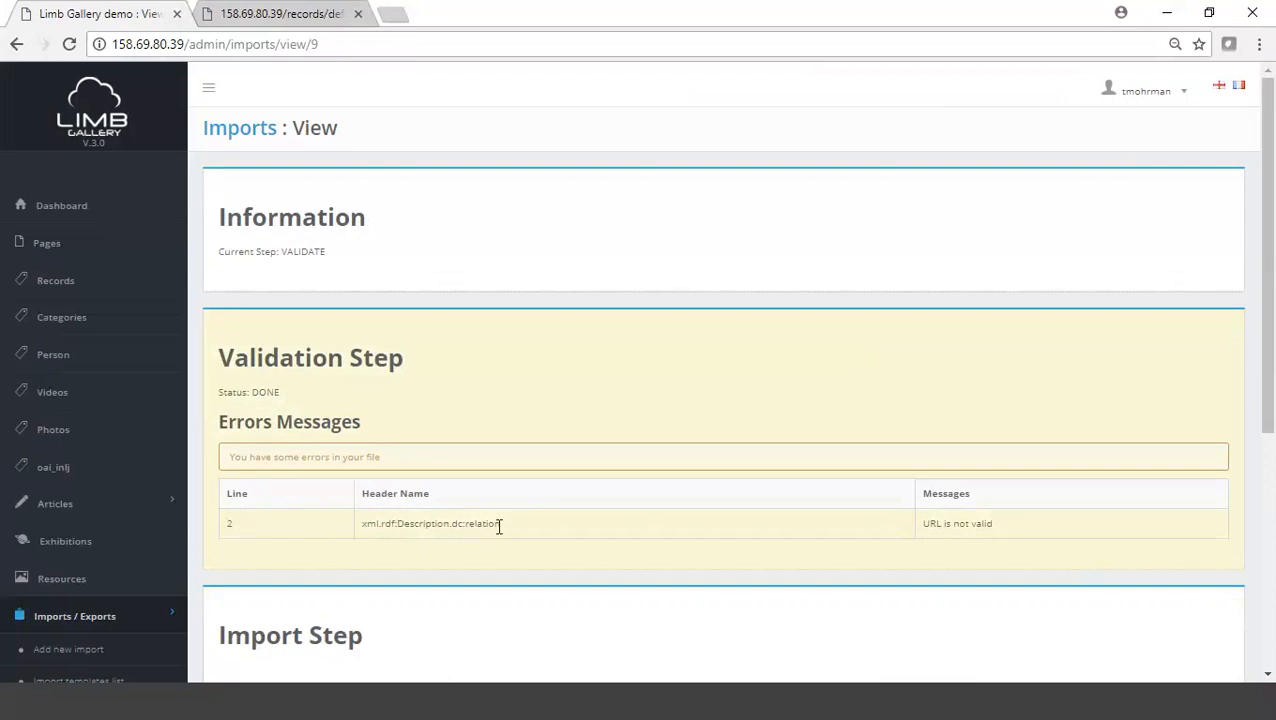
{"action": "left_click", "coordinate": [233, 133]}
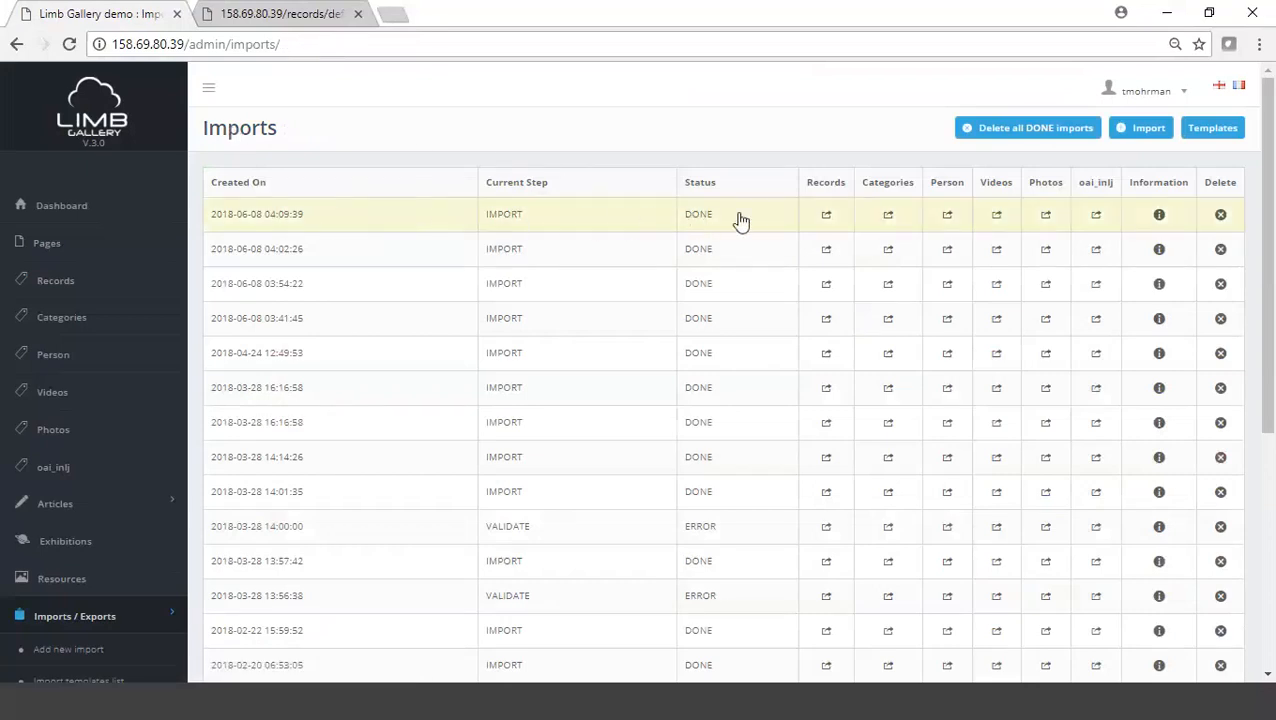
Switch to the public gallery, search all records for "love the water", and open the Love the water record.
{"action": "left_click", "coordinate": [302, 22]}
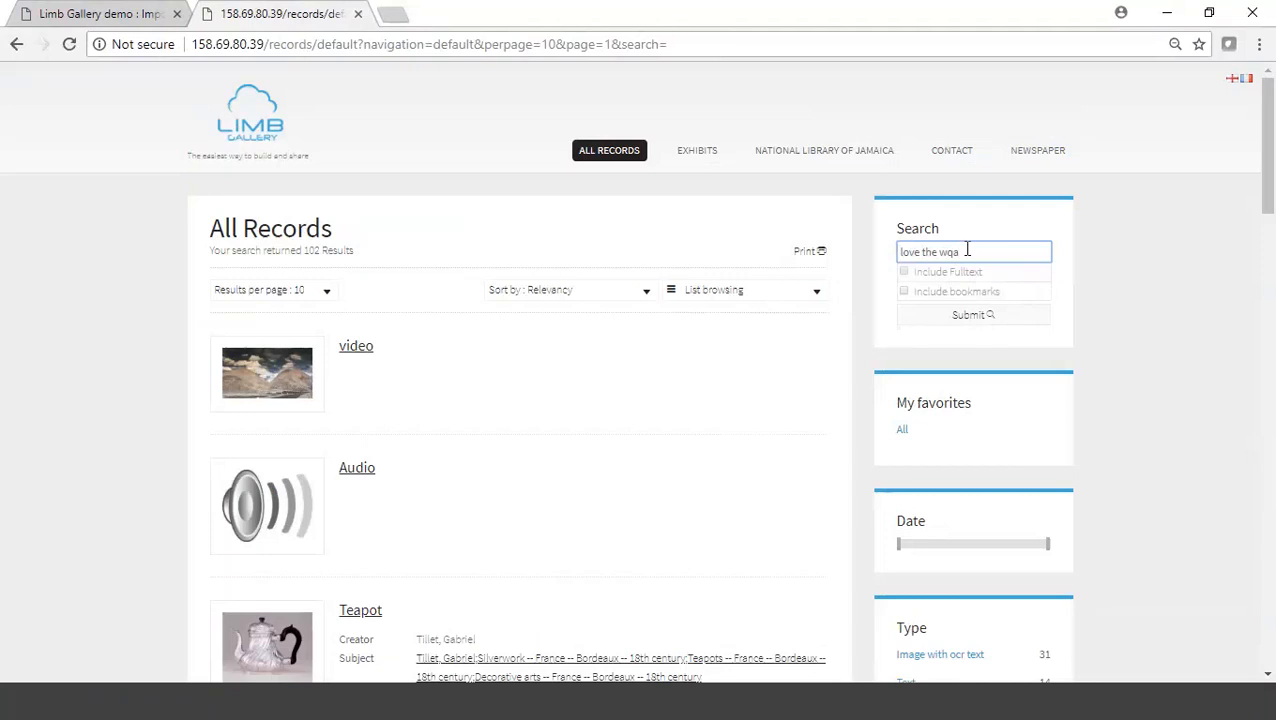
{"action": "key", "text": "Return"}
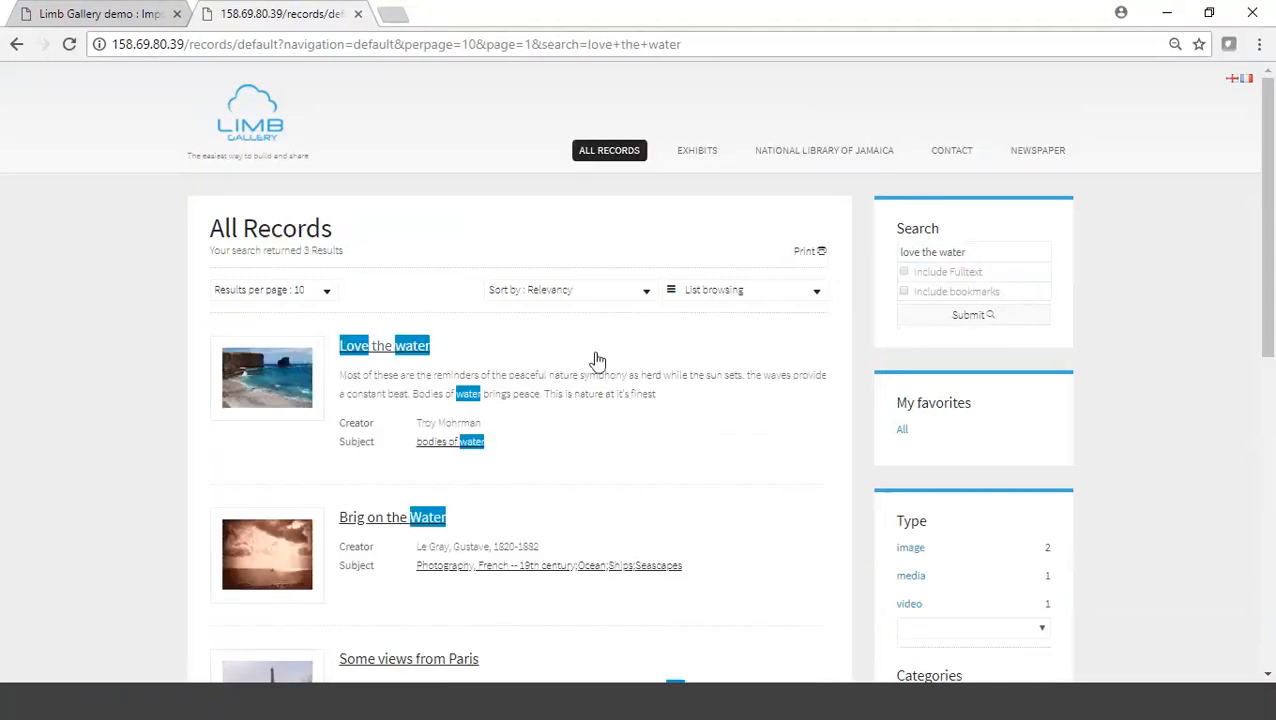
{"action": "left_click", "coordinate": [355, 347]}
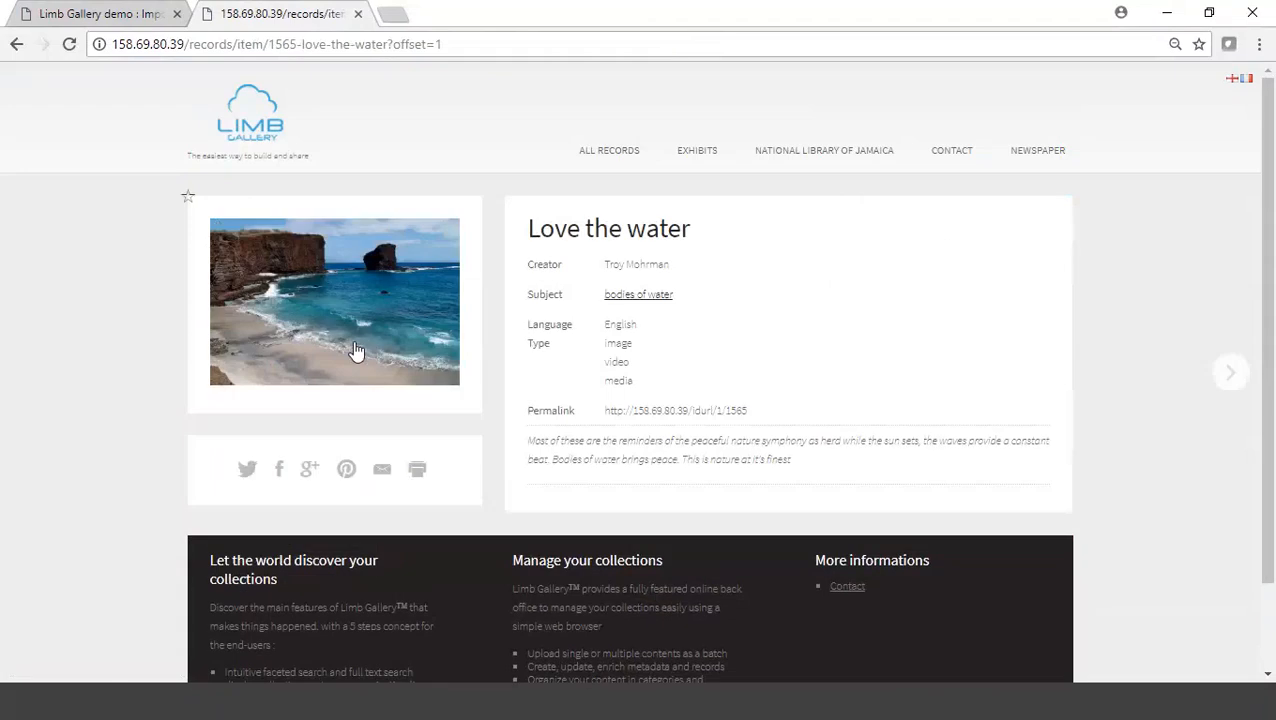